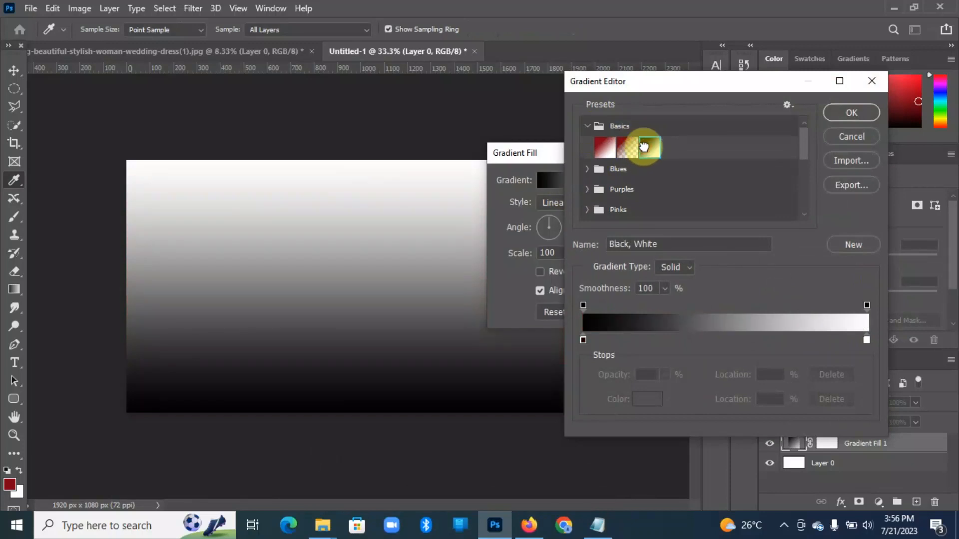
Recolour the gradient's black stop to a neutral mid grey, keeping the white end, and accept the edited gradient
left_click(583, 339)
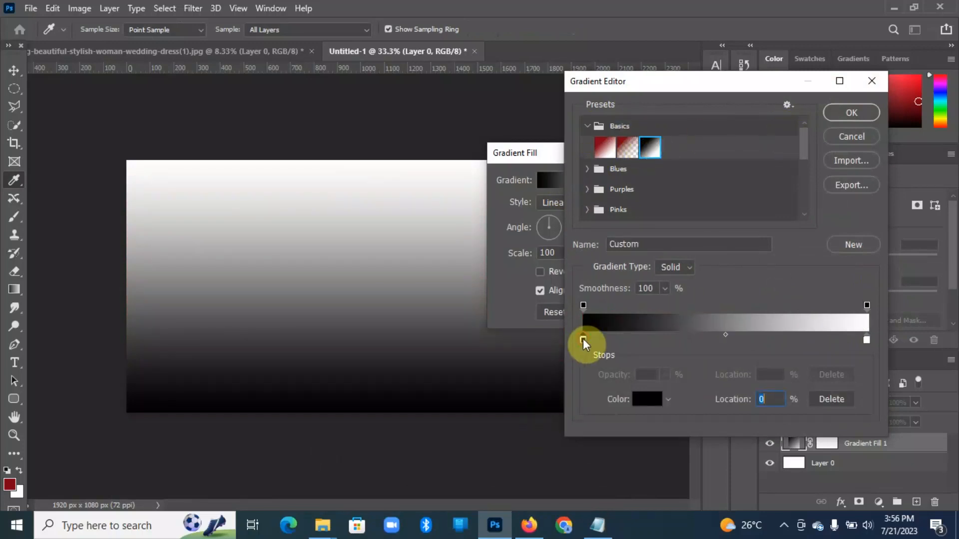
left_click(646, 400)
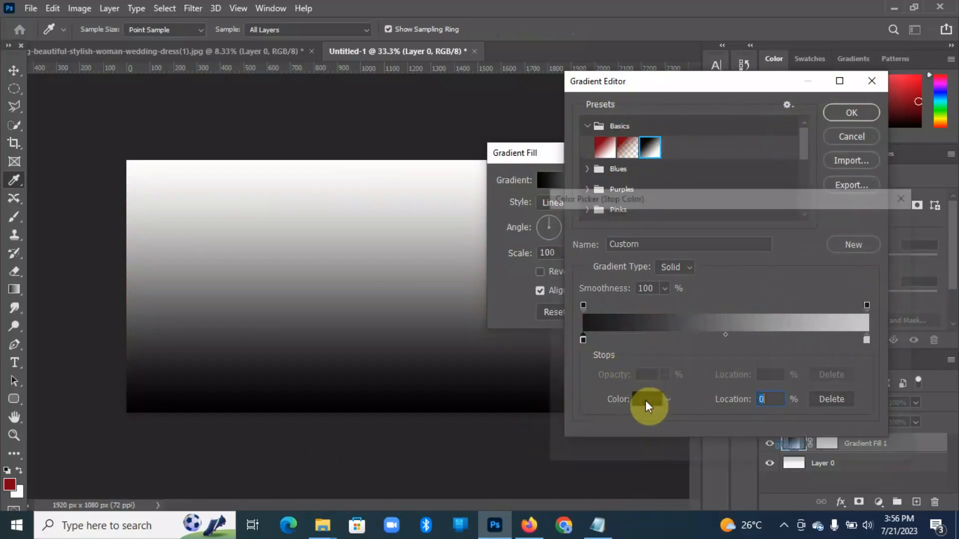
left_click(554, 303)
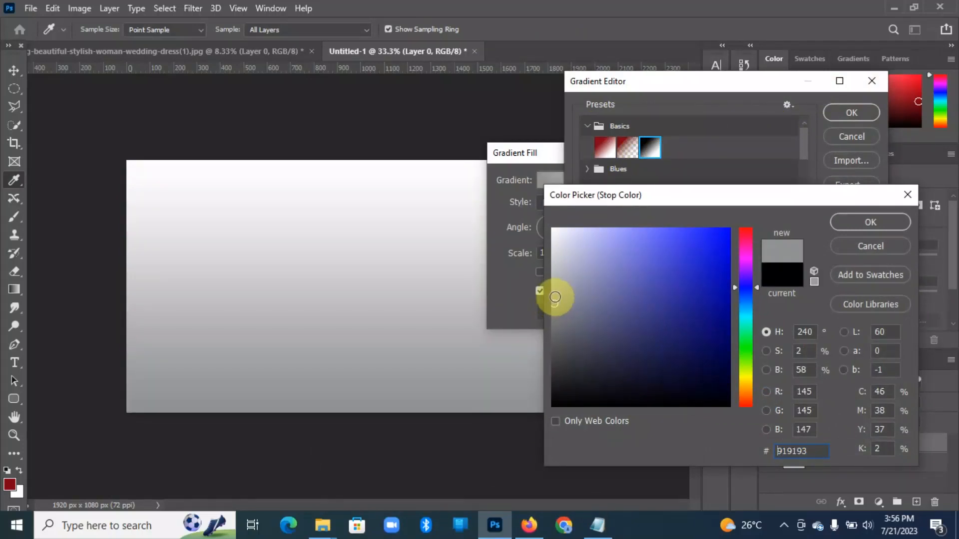
left_click(550, 298)
left_click(871, 221)
left_click(858, 112)
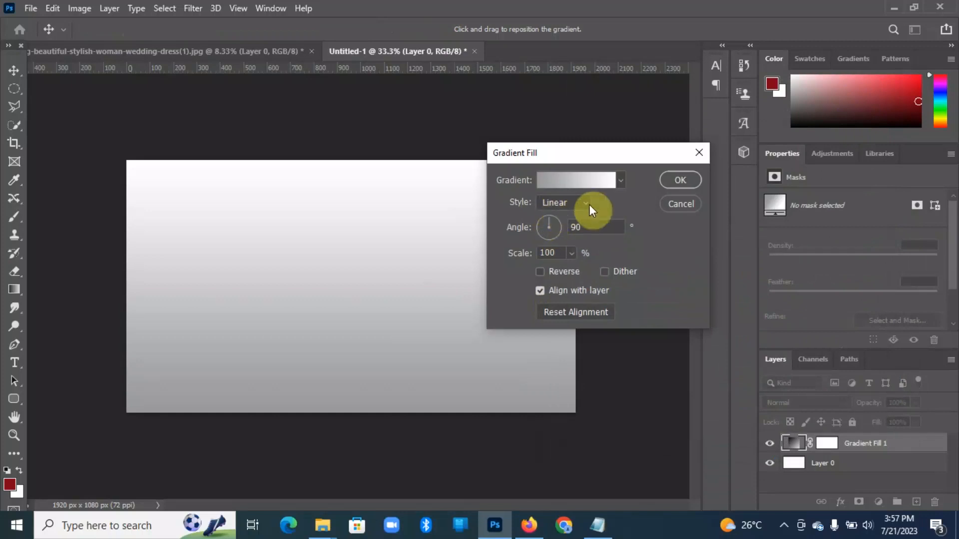
Apply the gradient fill with Radial style, reversed colours and a scale of about 297%
left_click(584, 203)
left_click(564, 228)
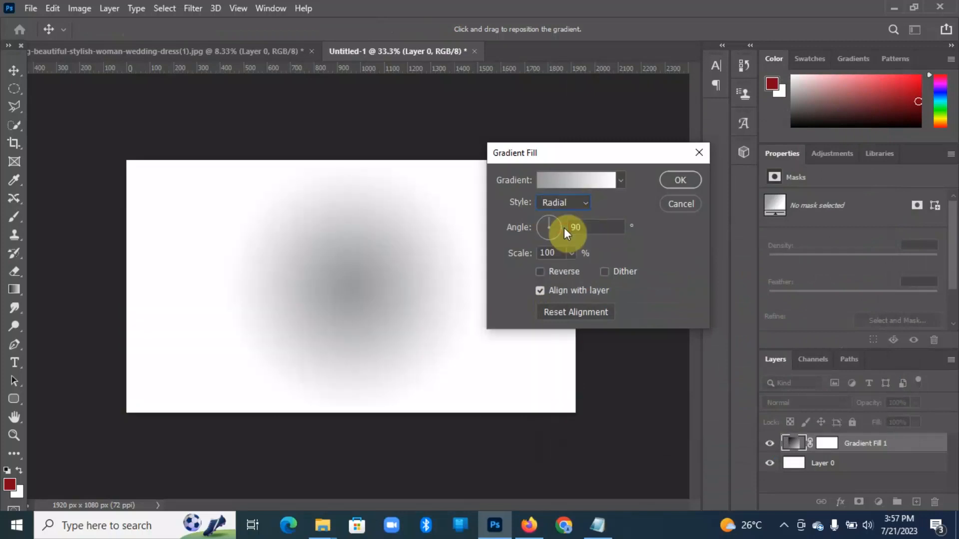
left_click(540, 272)
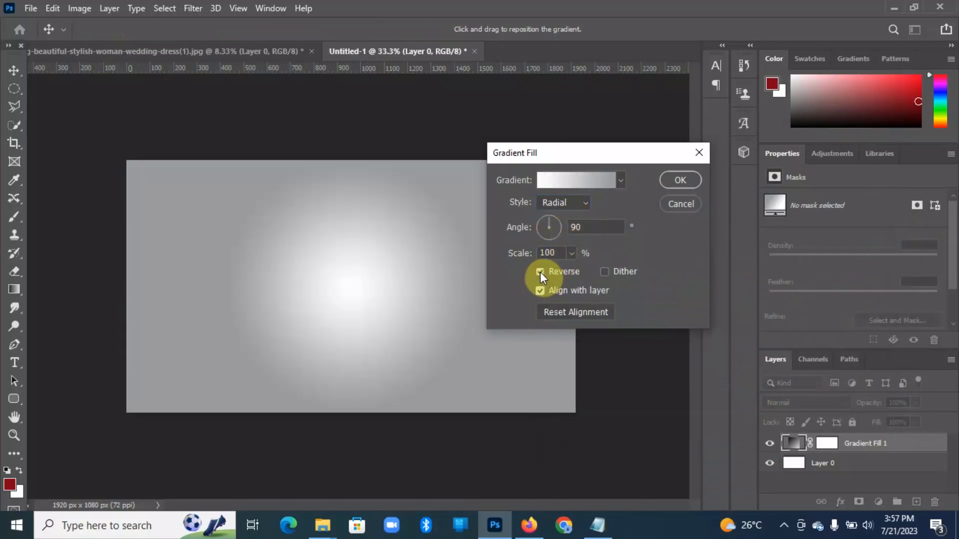
left_click(573, 253)
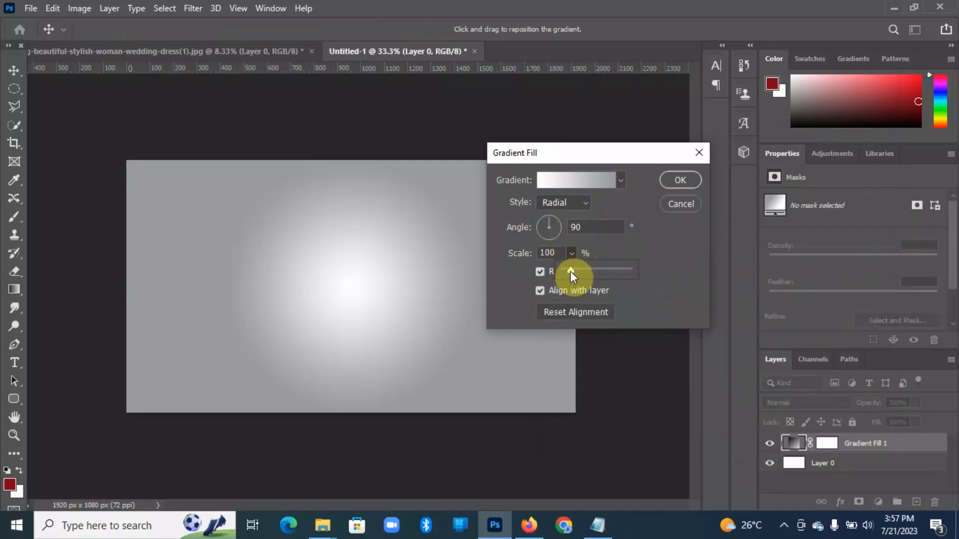
left_click_drag(572, 271, 583, 270)
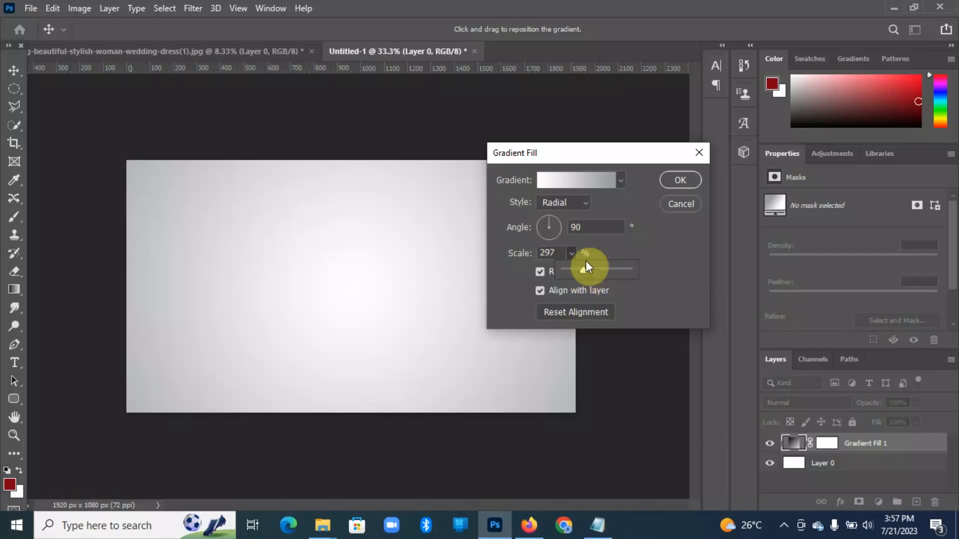
left_click(676, 179)
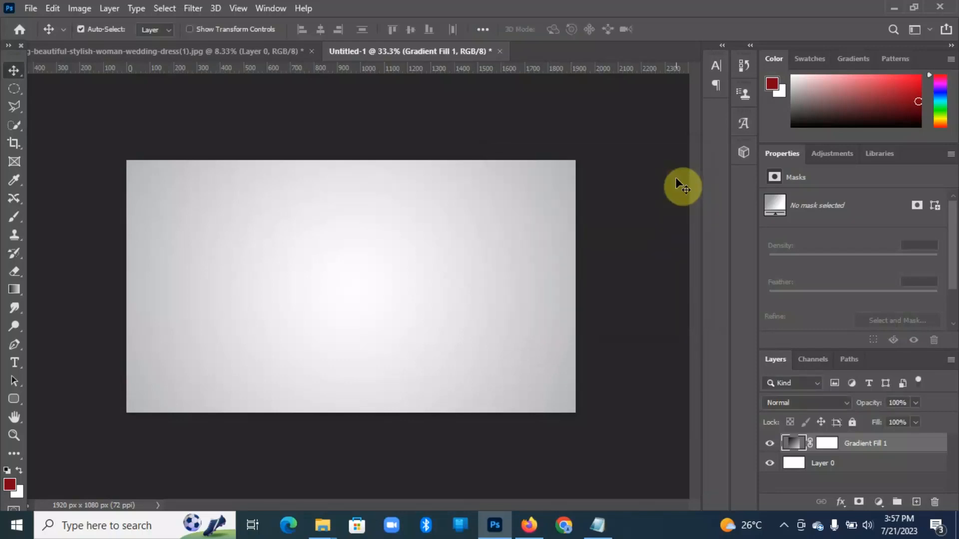
Add a text layer with the letter "v" near the canvas centre and set its font to Encorpada Classic
left_click(14, 363)
left_click(342, 274)
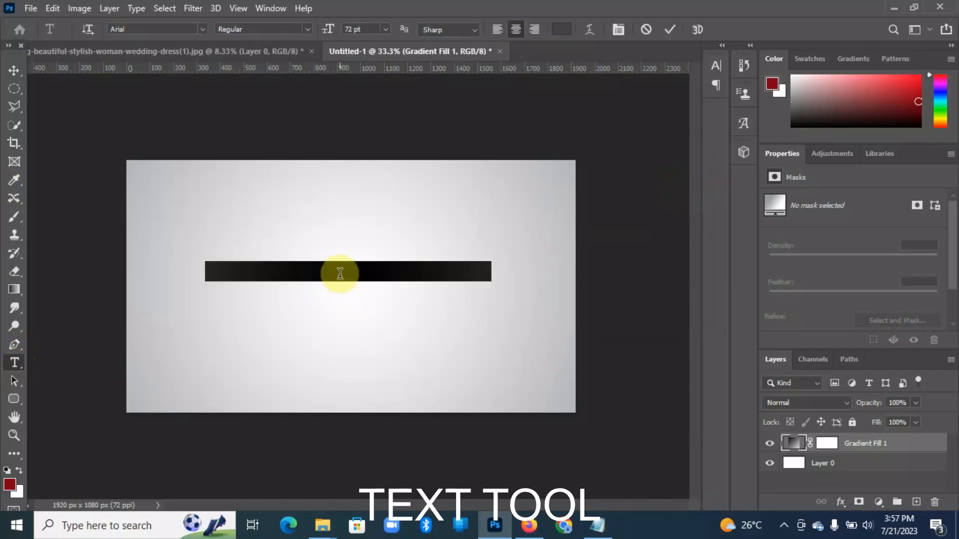
key("BackSpace")
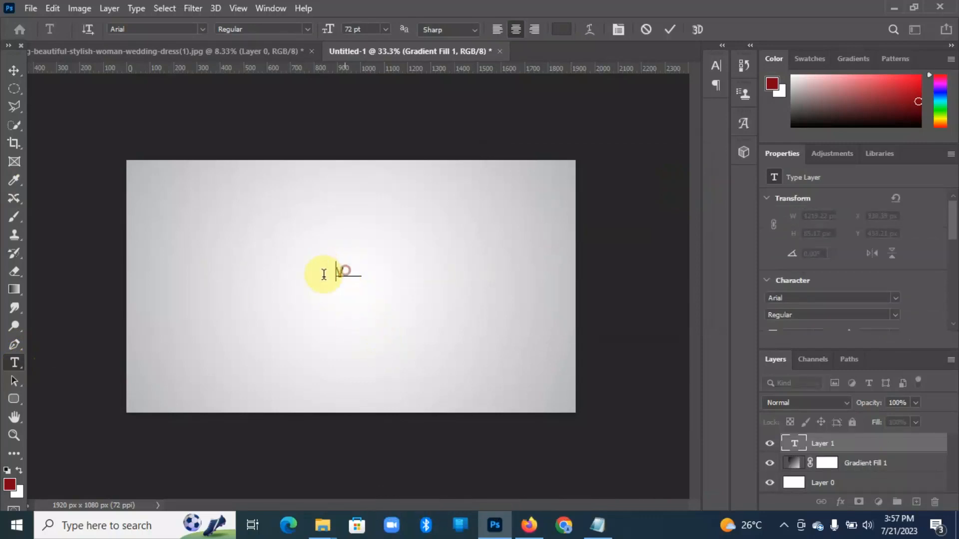
key("ctrl+a")
left_click(202, 28)
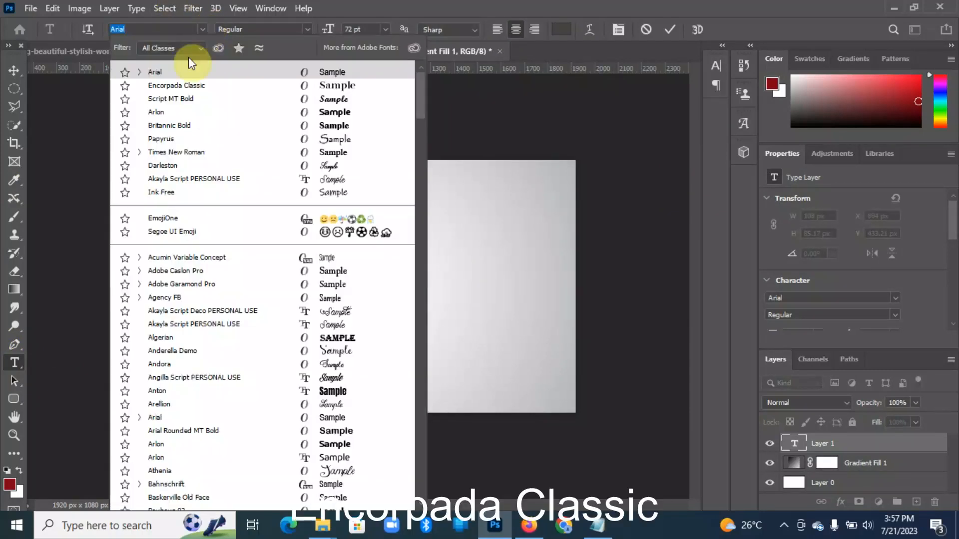
left_click(178, 86)
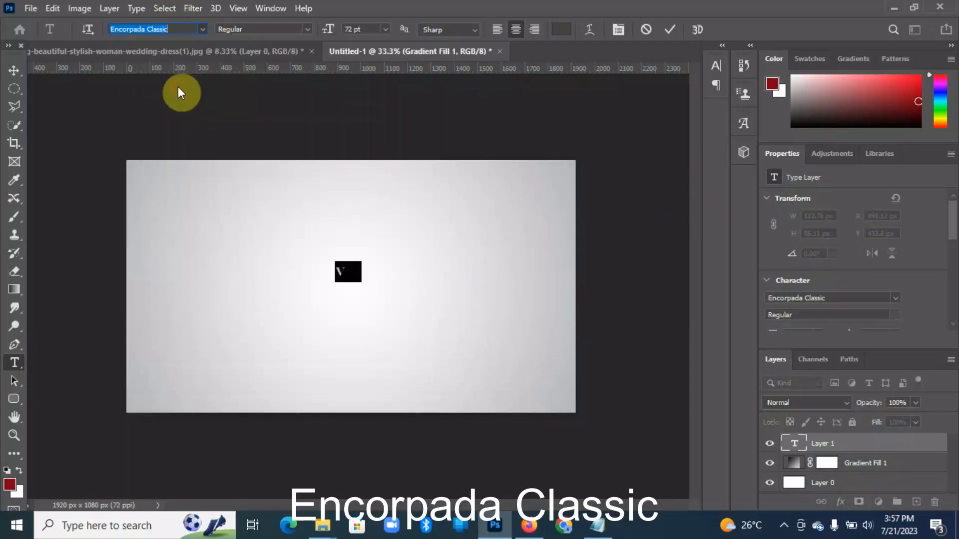
left_click(14, 72)
Enlarge the letter to about 2264% so it fills most of the canvas height, and centre it on the canvas
key("ctrl+t")
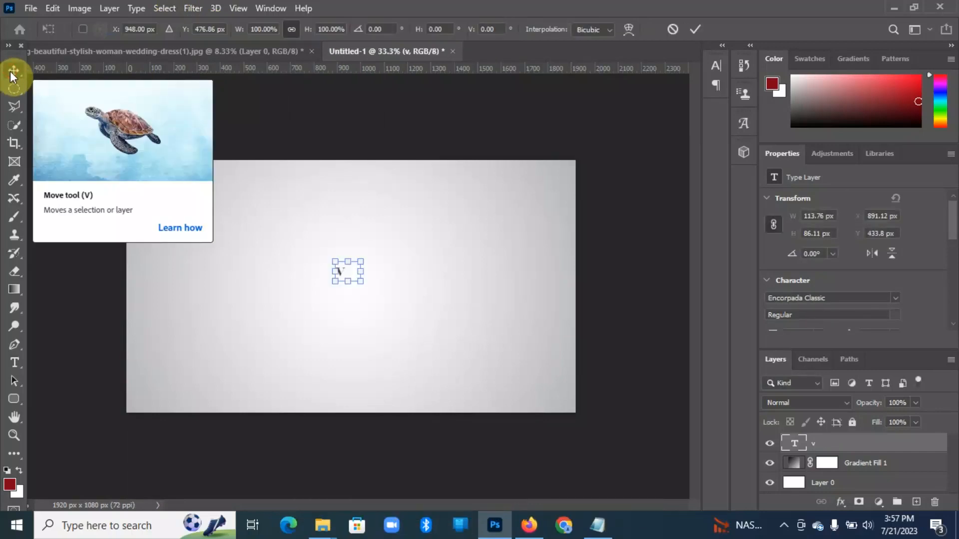
left_click_drag(336, 259, 278, 188)
left_click_drag(362, 284, 458, 355)
left_click_drag(306, 289, 364, 285)
left_click_drag(321, 205, 251, 111)
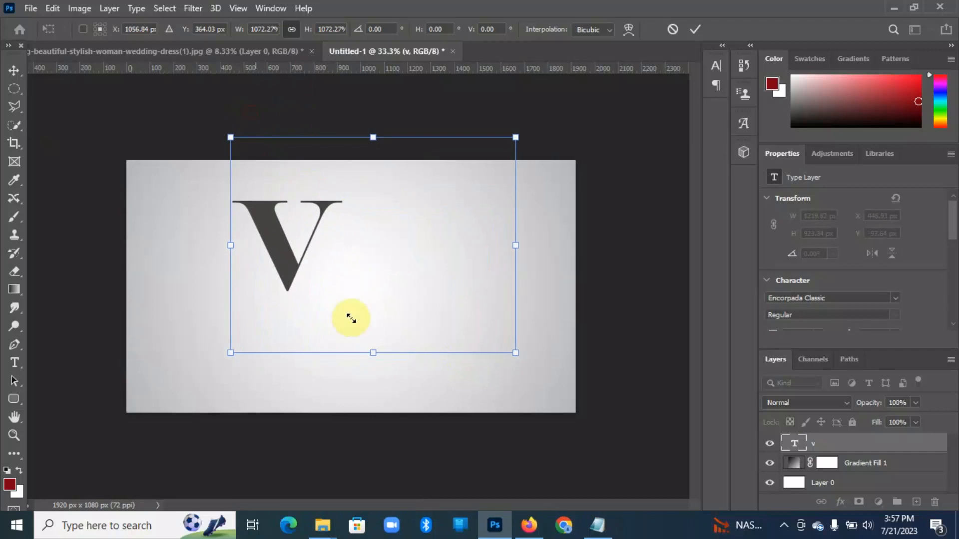
left_click_drag(518, 356, 738, 520)
left_click_drag(290, 287, 328, 259)
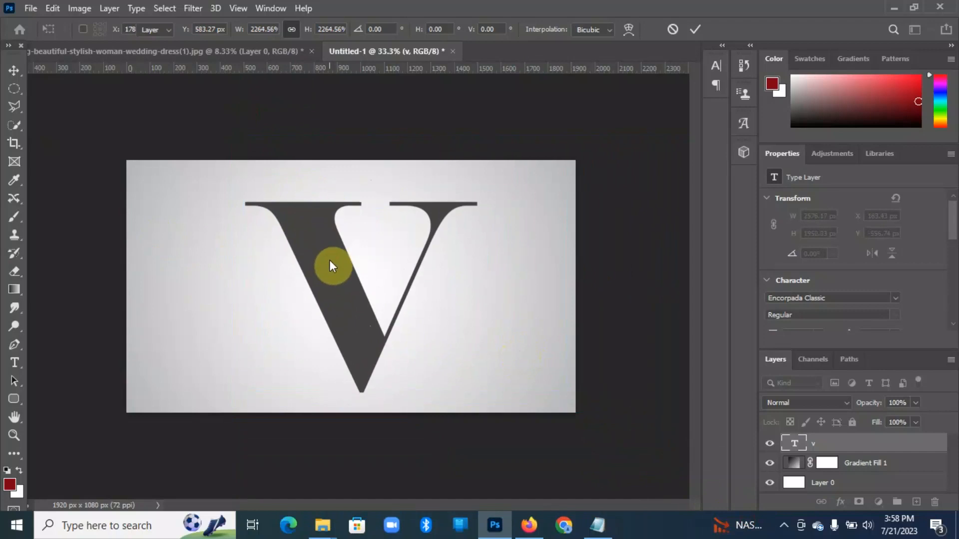
key("Return")
Copy the wedding-dress photo into the Untitled-1 document, scale it to 20% and place it over the letter
left_click(66, 47)
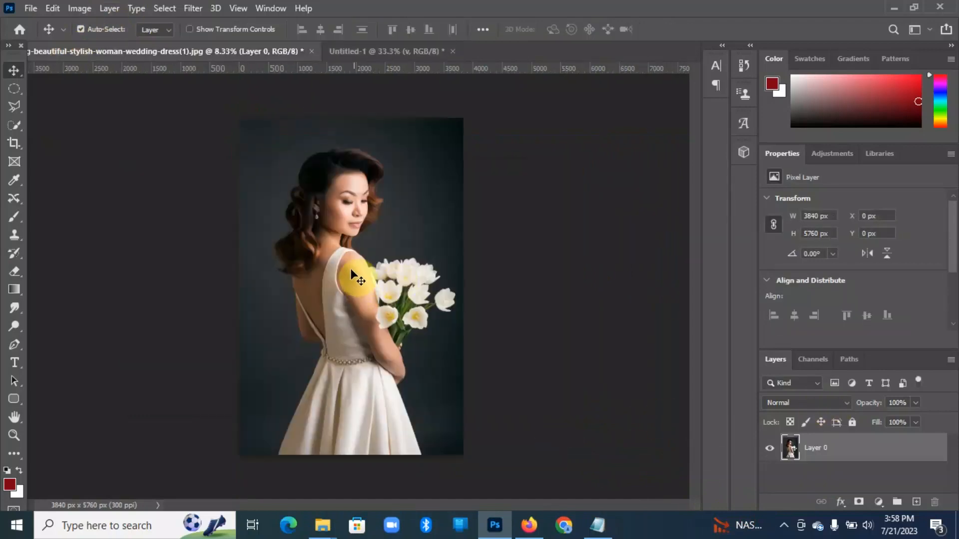
left_click_drag(345, 276, 327, 299)
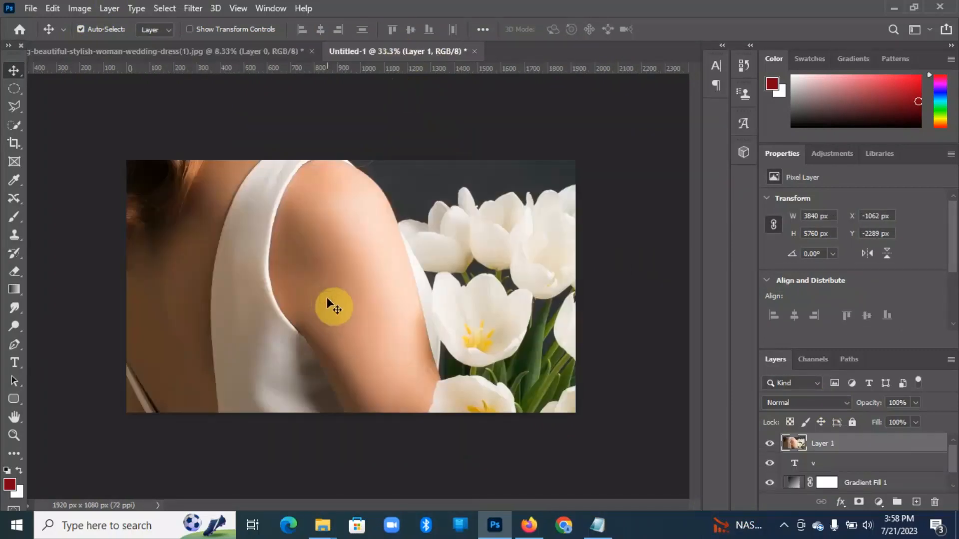
key("ctrl+t")
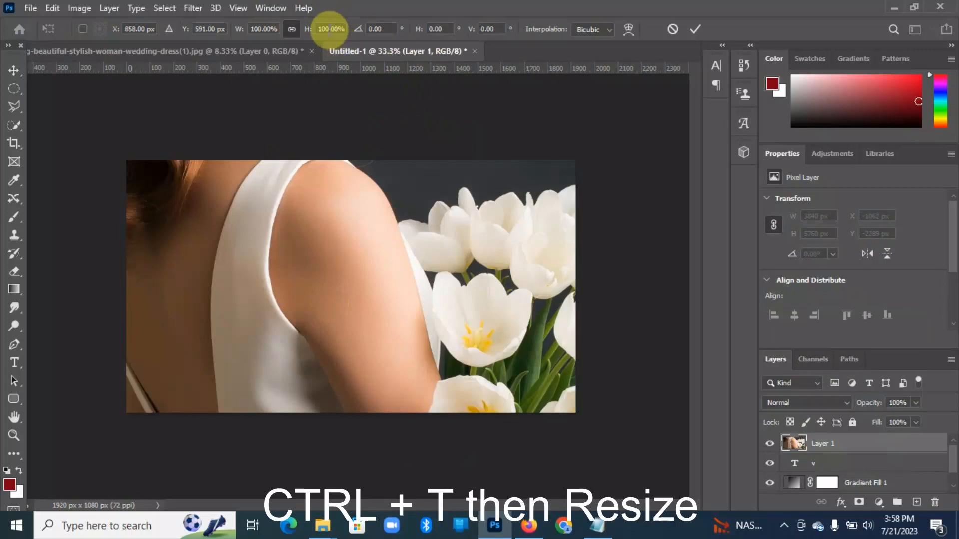
left_click(311, 31)
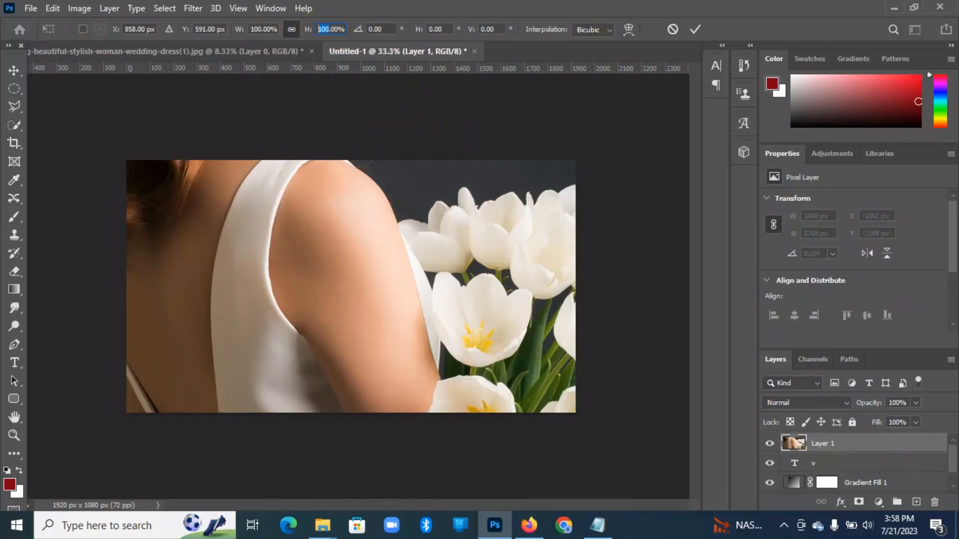
type("2")
key("Return")
type("20")
key("Return")
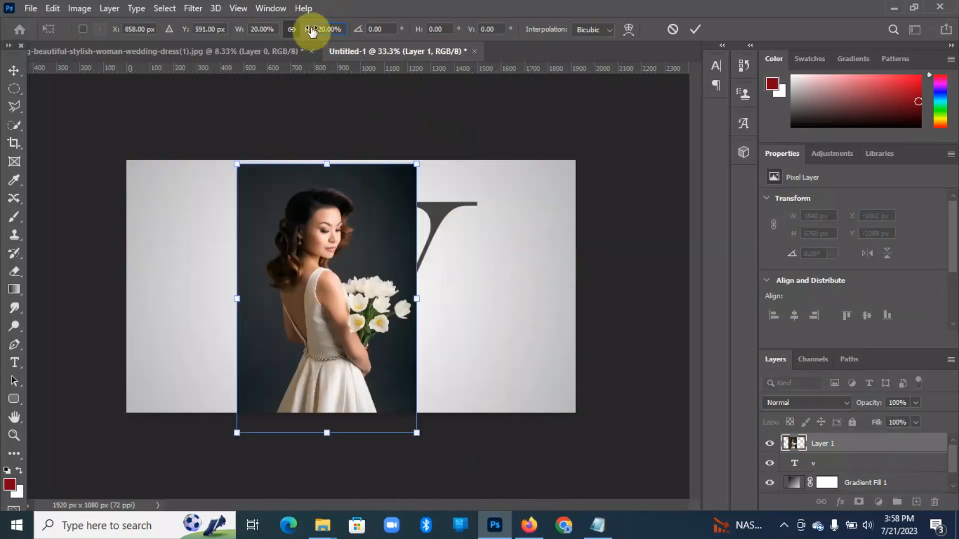
left_click_drag(353, 258, 383, 250)
key("Return")
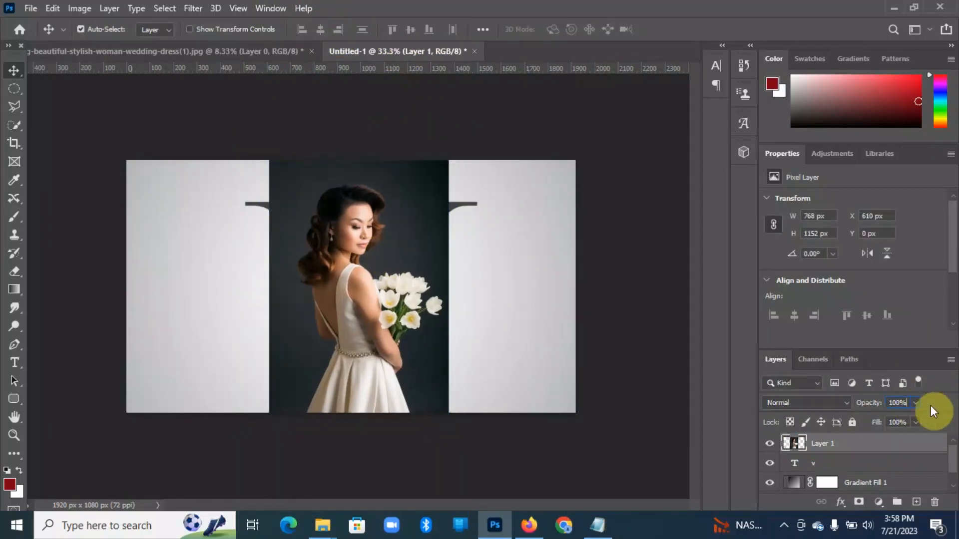
Lower the photo layer's opacity to 66% and shift the photo slightly down and to the right over the letter
left_click(915, 404)
left_click_drag(885, 420, 895, 421)
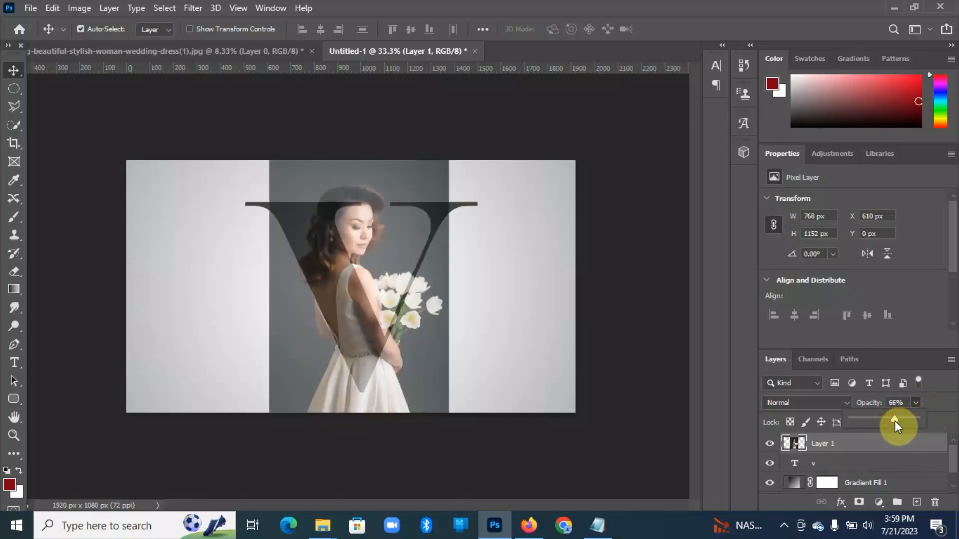
left_click_drag(360, 236, 371, 252)
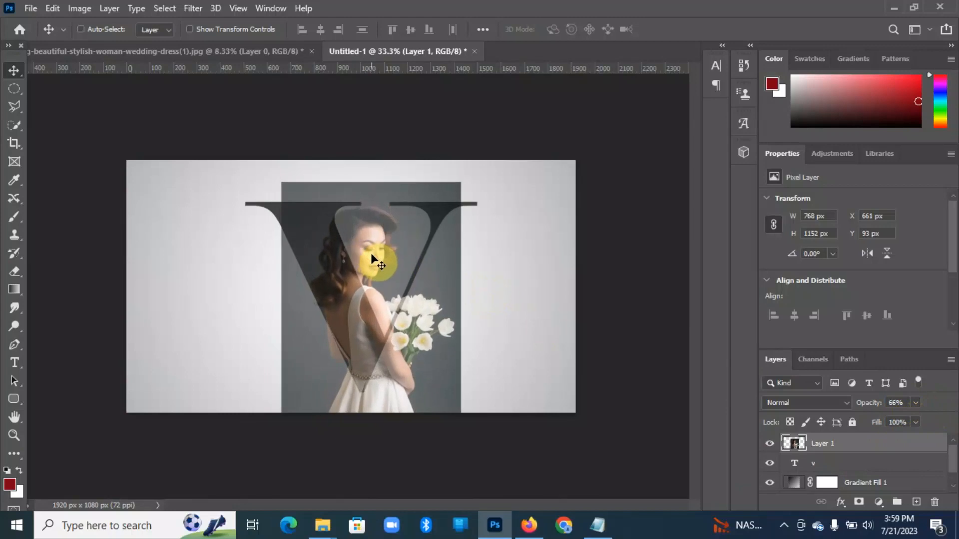
Scale the photo up to about 112% and position the woman over the middle of the letter
key("ctrl+t")
left_click_drag(281, 182, 264, 170)
left_click_drag(359, 229, 376, 265)
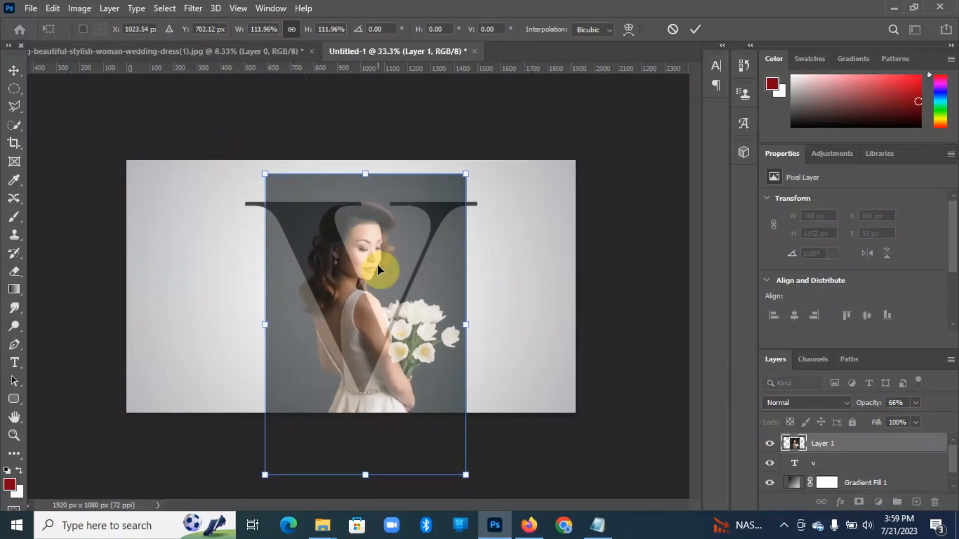
key("Return")
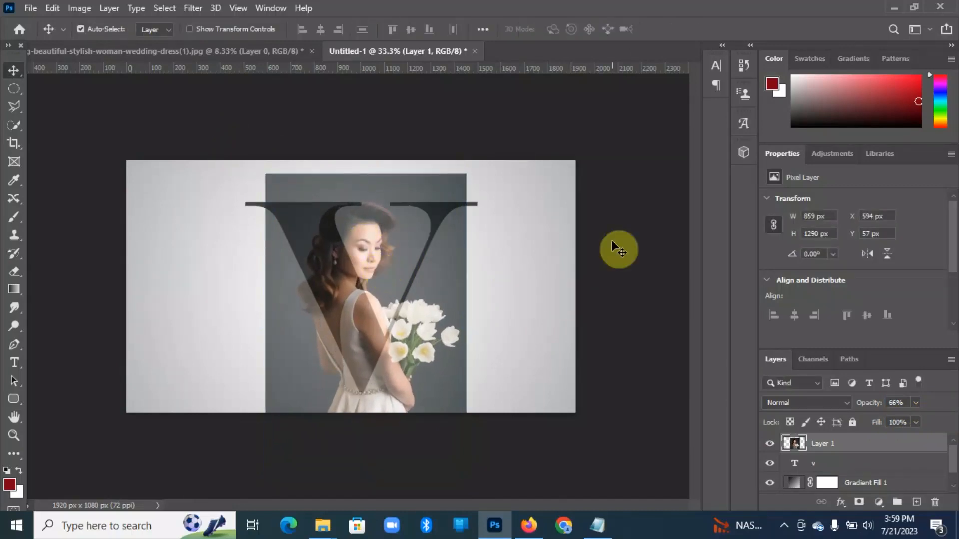
Restore the photo layer's opacity to 100% and keep that layer selected
left_click(915, 403)
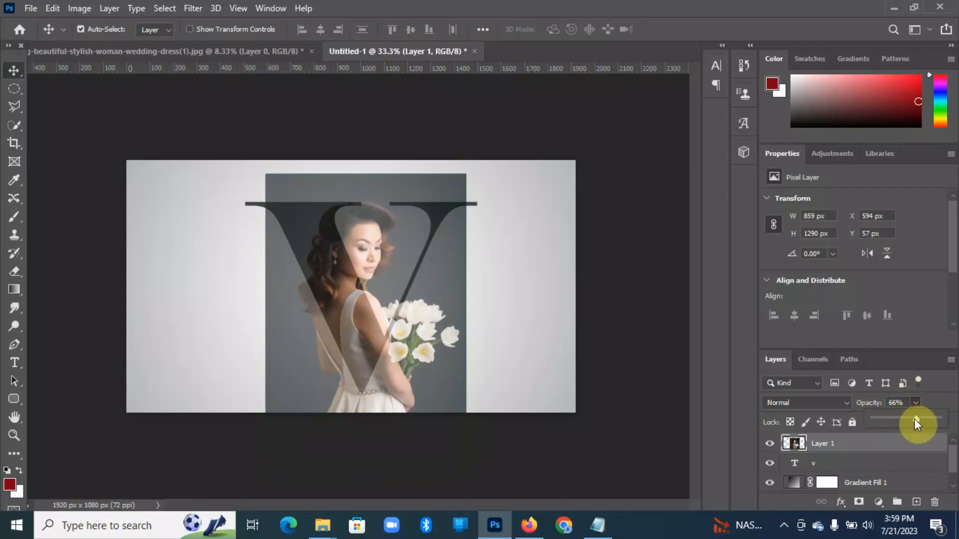
left_click_drag(919, 420, 947, 419)
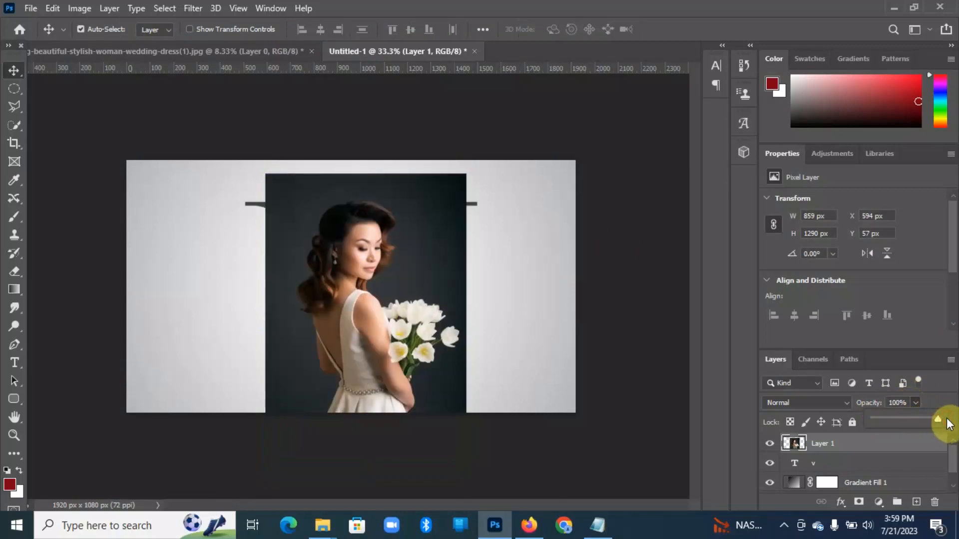
left_click(848, 445)
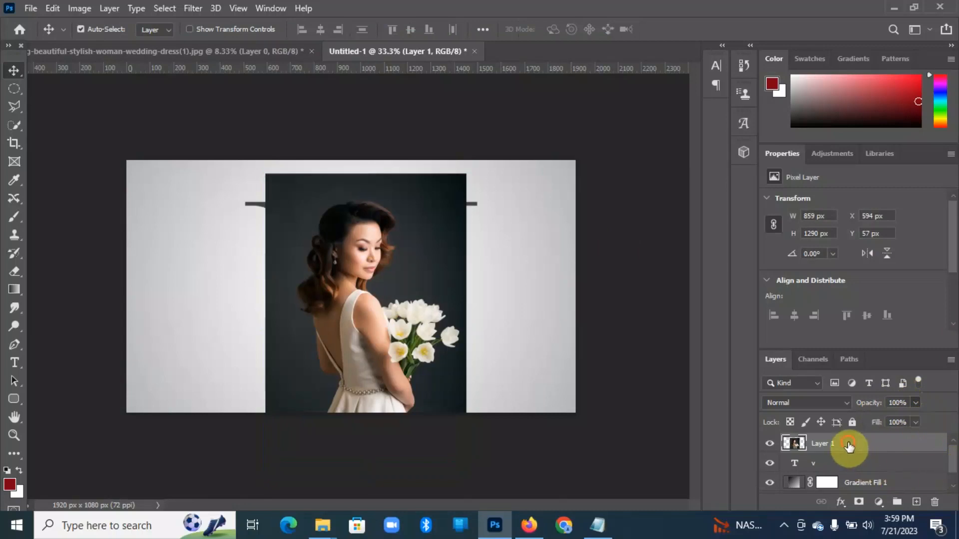
Select the woman and flowers with Select Subject and add a layer mask that hides the photo's background
left_click(165, 9)
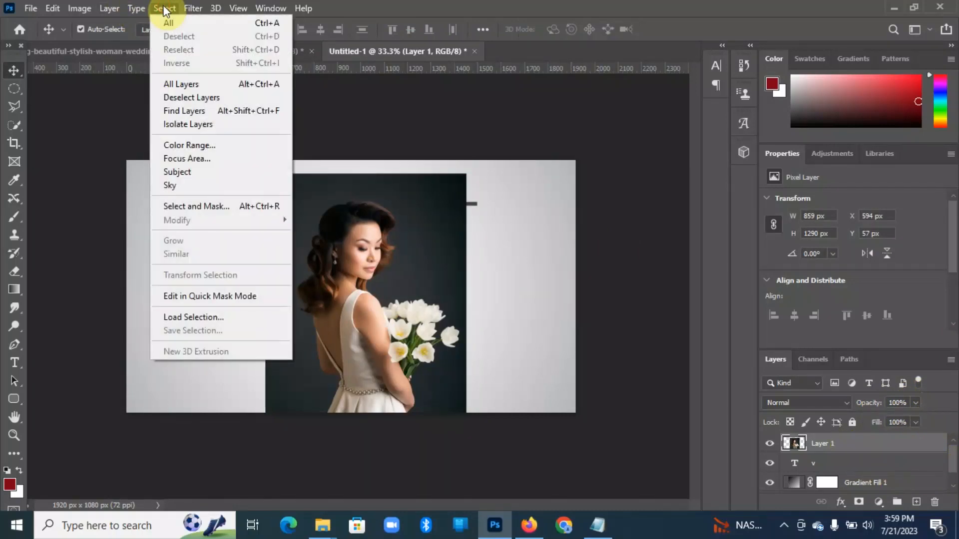
left_click(183, 173)
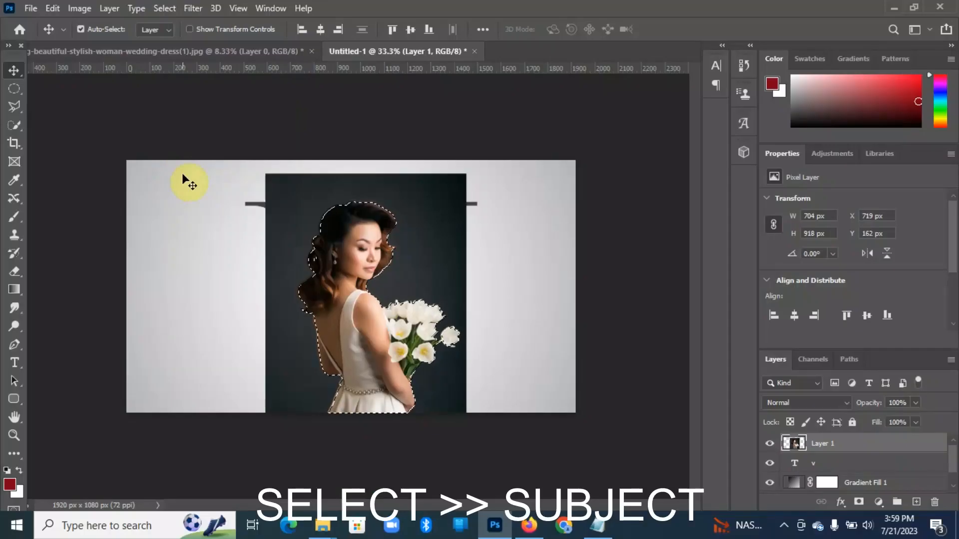
left_click(858, 502)
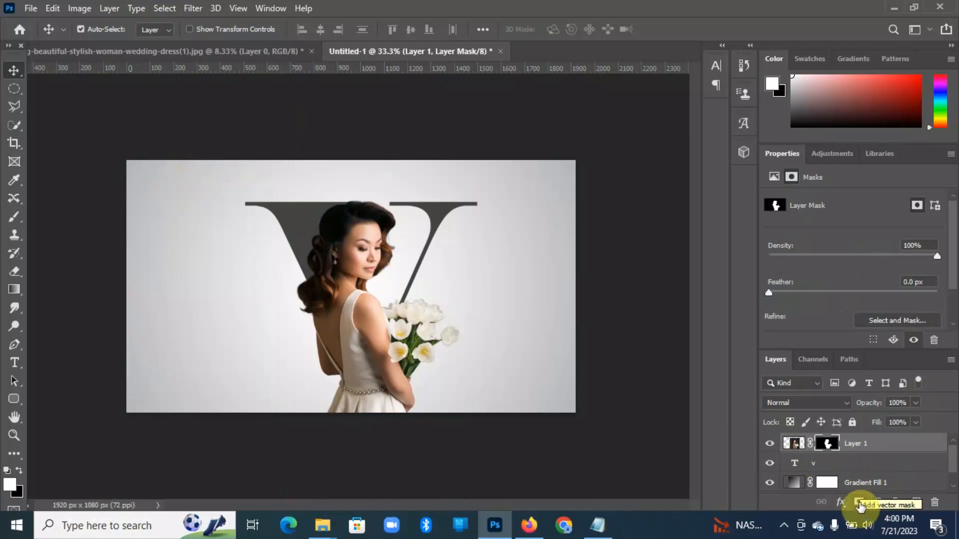
Load the outline of the "v" text layer as a selection using Select Pixels
left_click(819, 465)
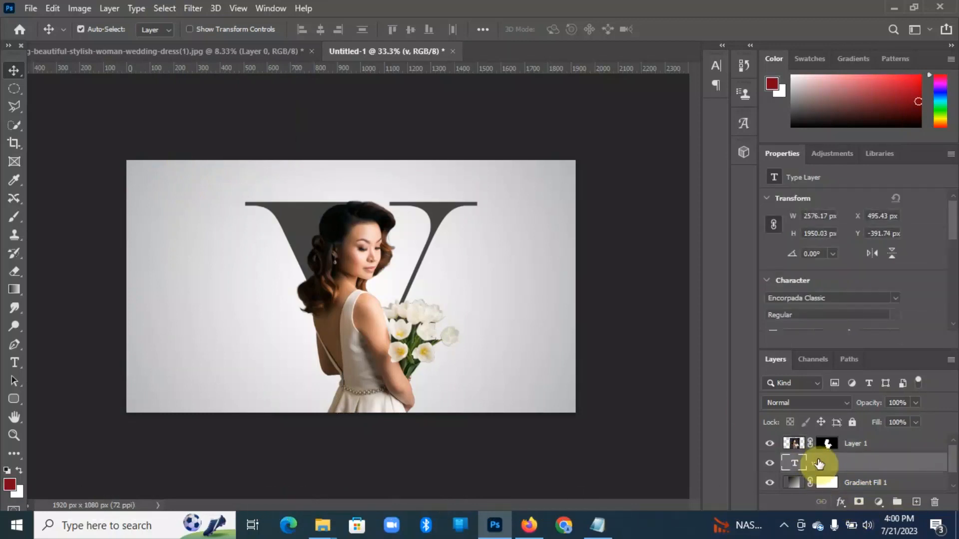
right_click(794, 464)
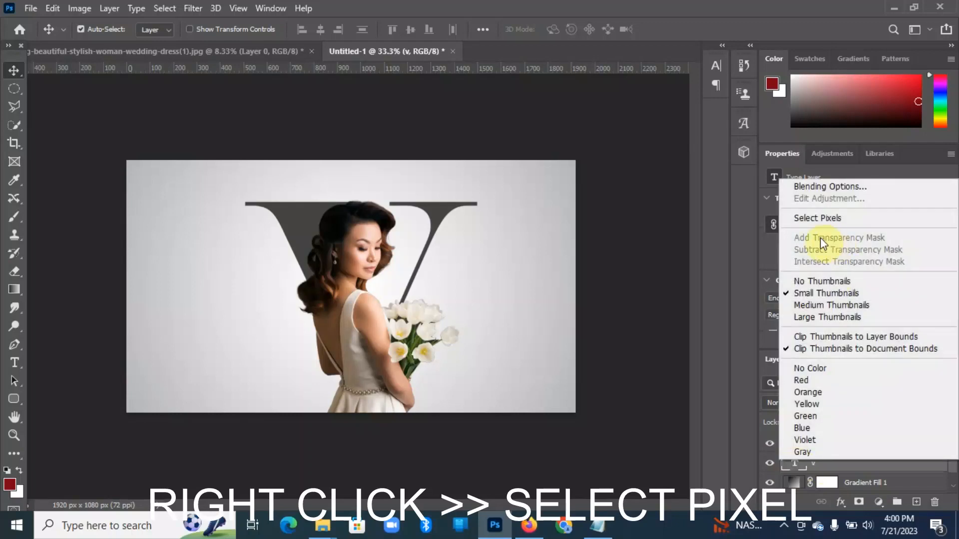
left_click(812, 218)
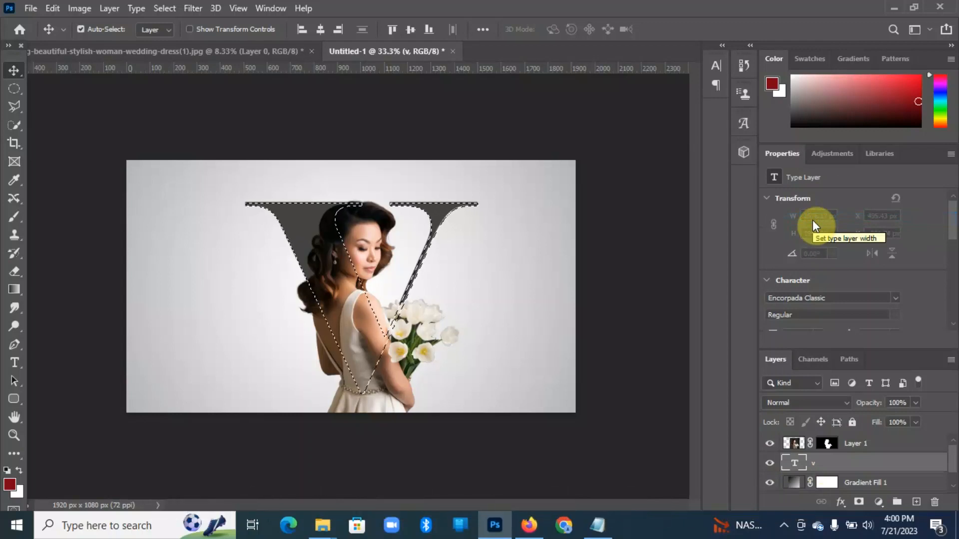
Invert the letter selection, target the layer mask of Layer 1 and make black the foreground colour
key("ctrl+shift+i")
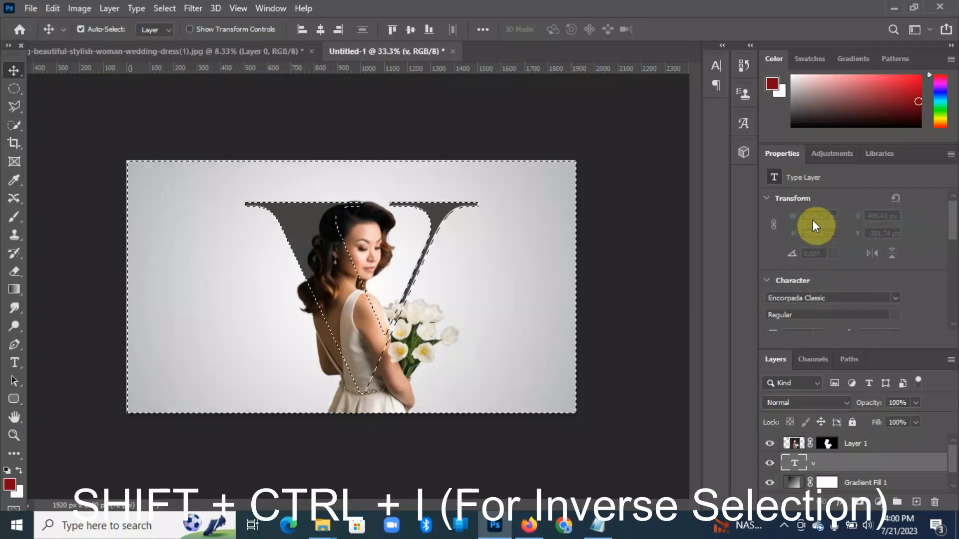
left_click(828, 444)
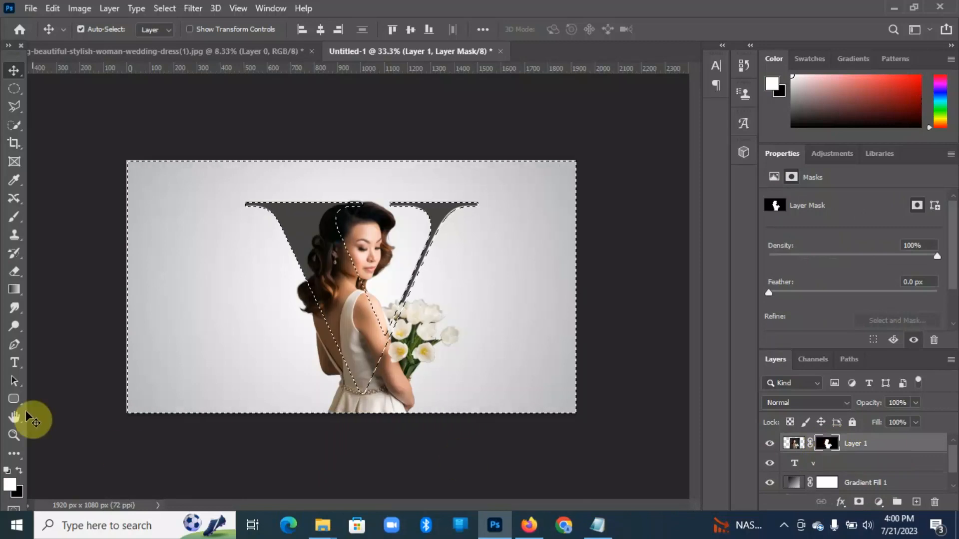
left_click(18, 471)
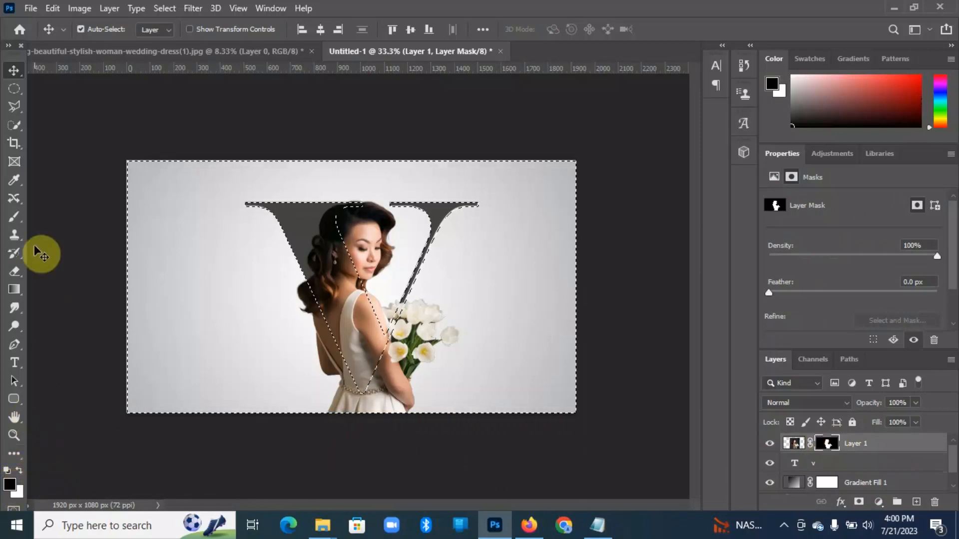
Paint black on the Layer 1 mask with a 155 px Hard Round brush to hide the body and flowers outside the letter's lower part
left_click(15, 217)
left_click(36, 217)
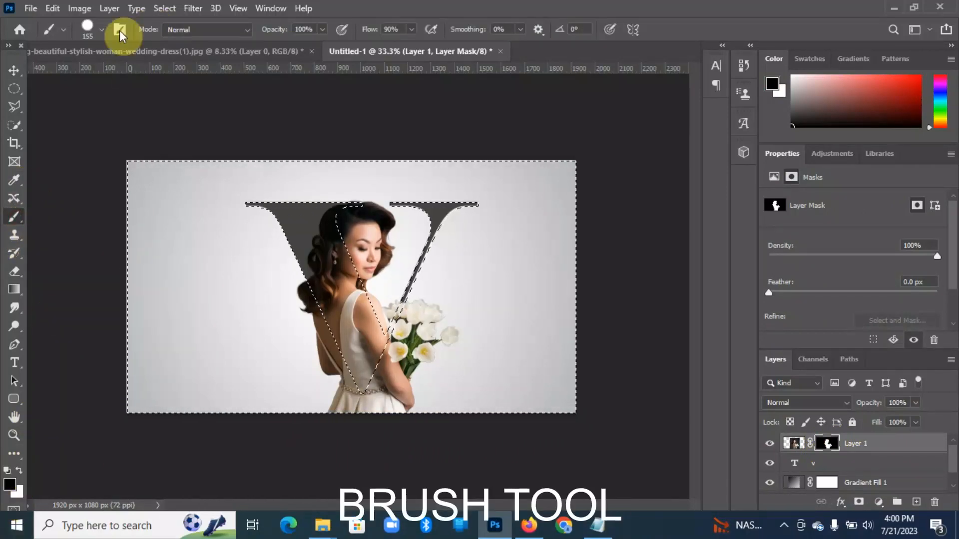
left_click(102, 30)
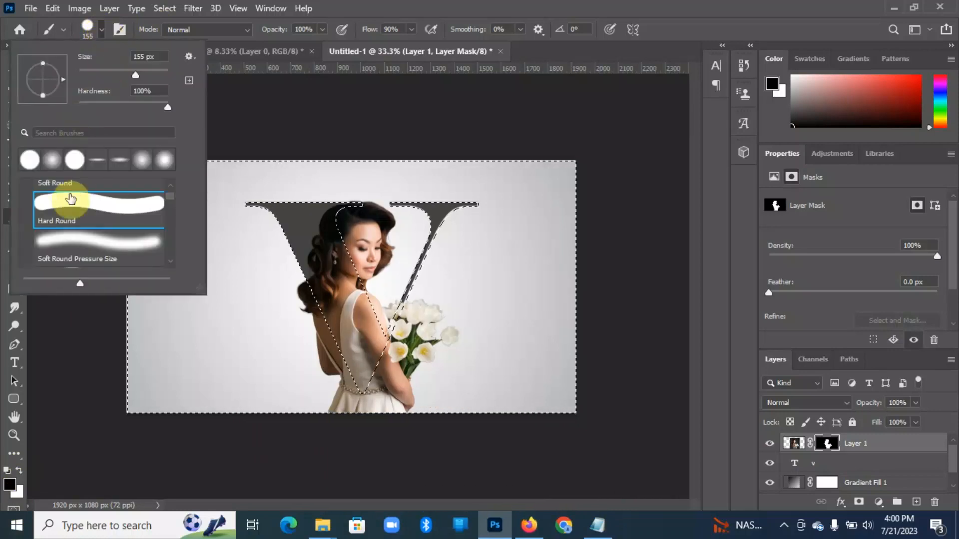
left_click(64, 209)
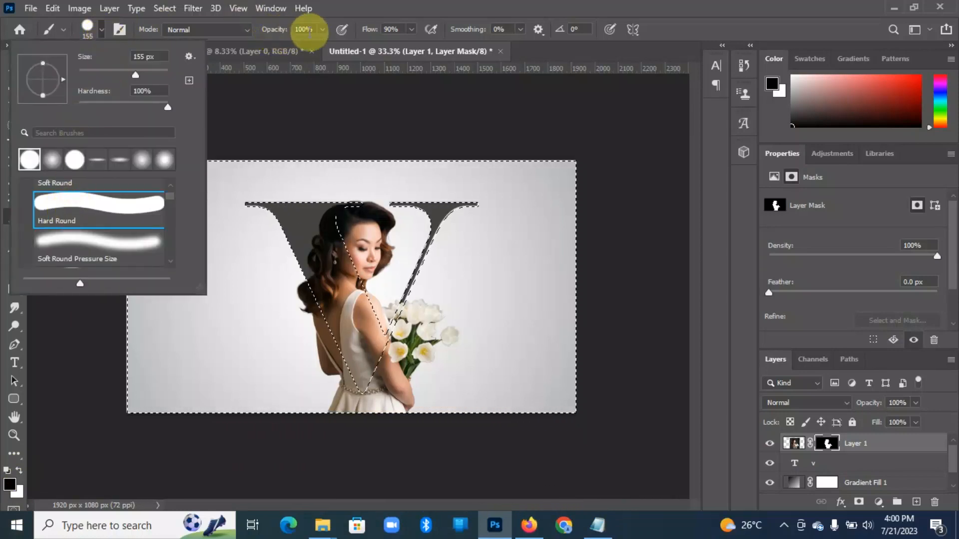
left_click(360, 6)
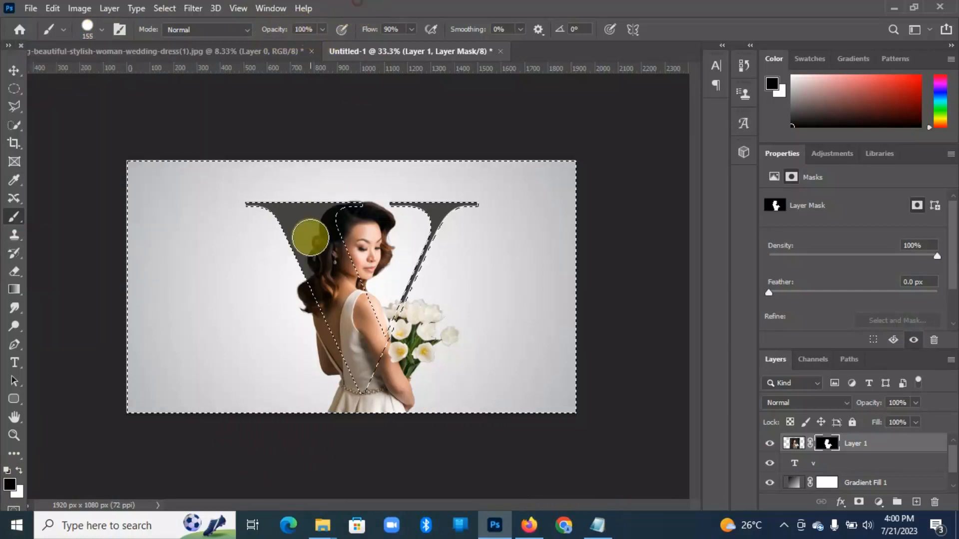
left_click(297, 291)
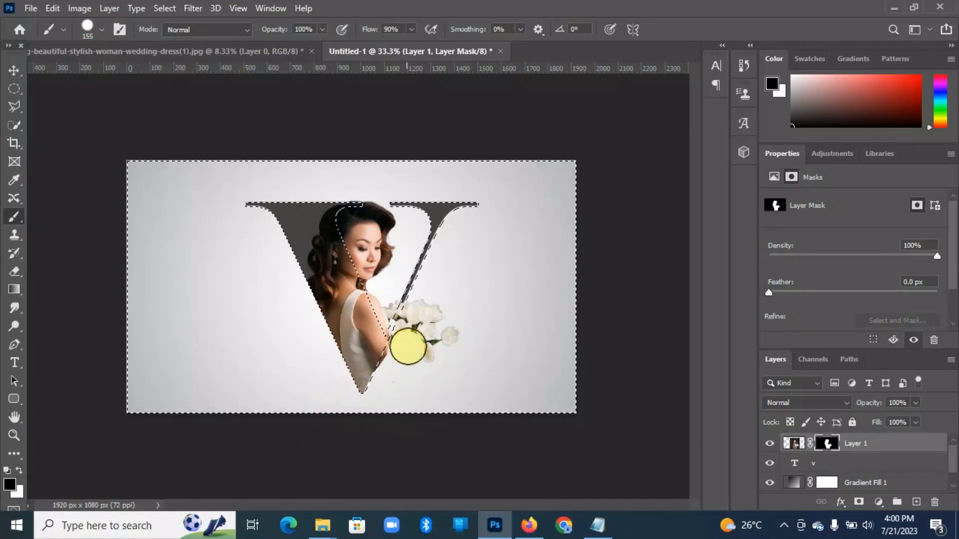
left_click_drag(412, 336, 423, 313)
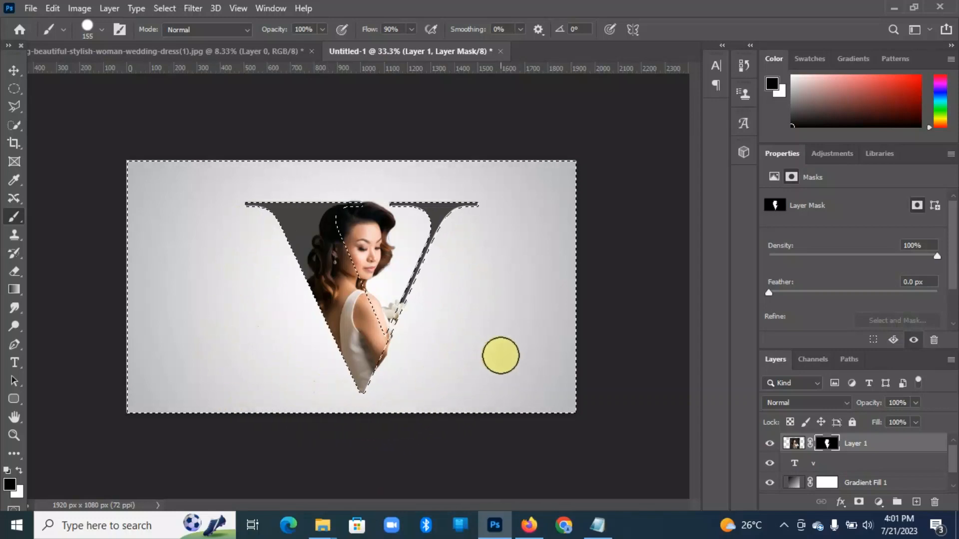
Clear the selection and add a black-to-white Gradient Map adjustment layer above the photo
key("ctrl+t")
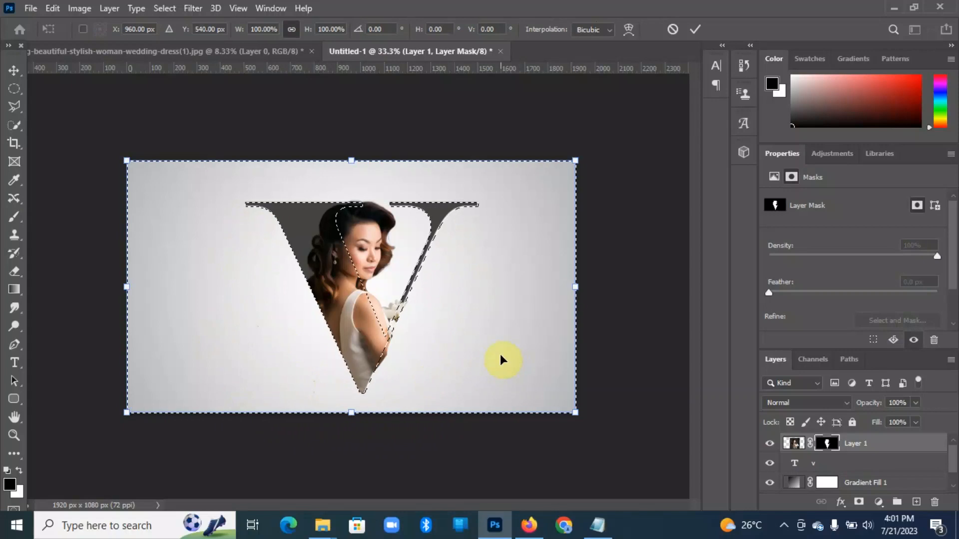
left_click(14, 76)
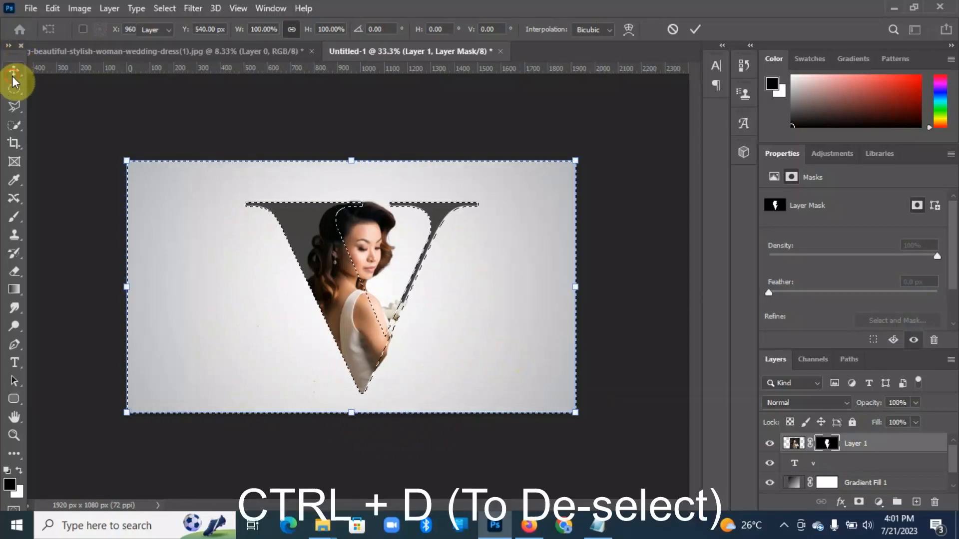
key("ctrl+d")
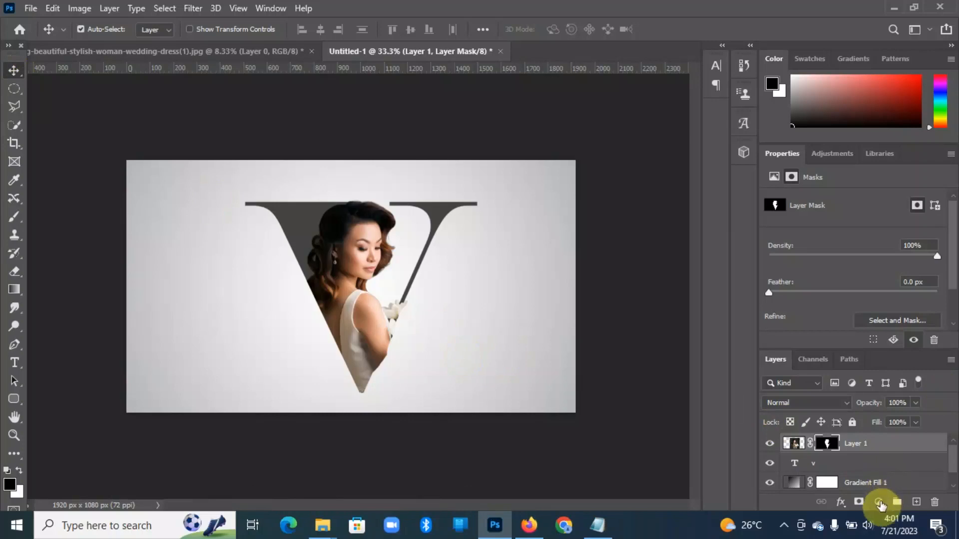
left_click(878, 502)
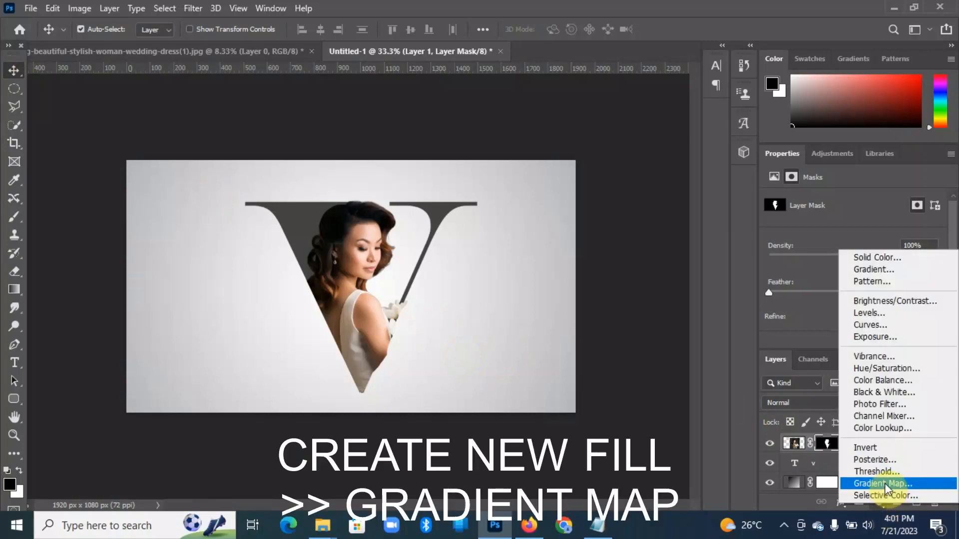
left_click(883, 484)
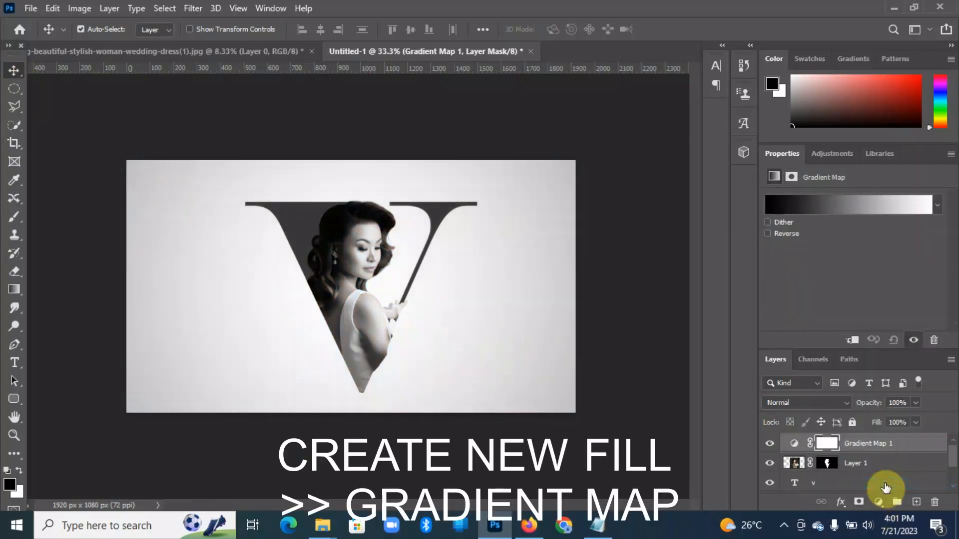
Select the woman's dark hair on Layer 1 with a 38 px Quick Selection brush, subtracting the excess beyond the letter's edge
left_click(796, 464)
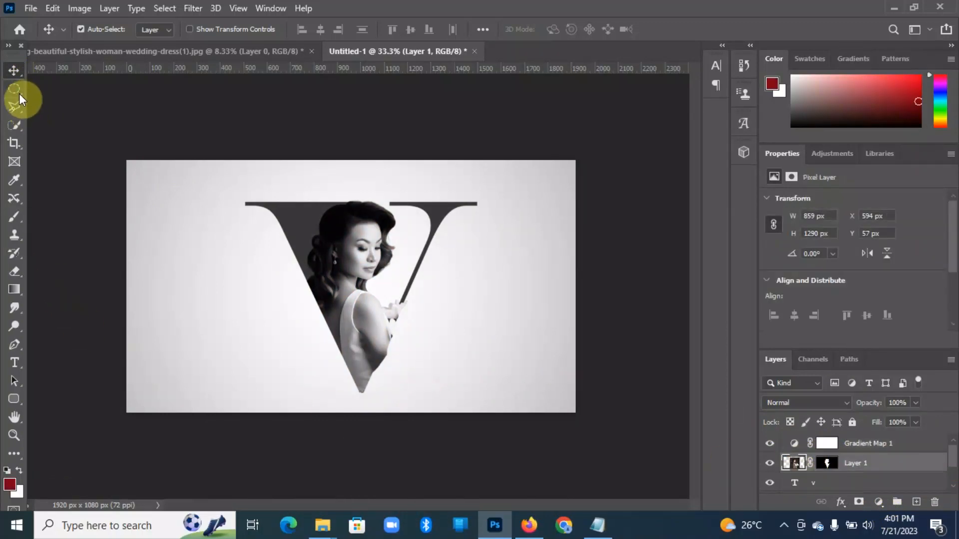
left_click_drag(20, 131, 20, 131)
left_click(58, 140)
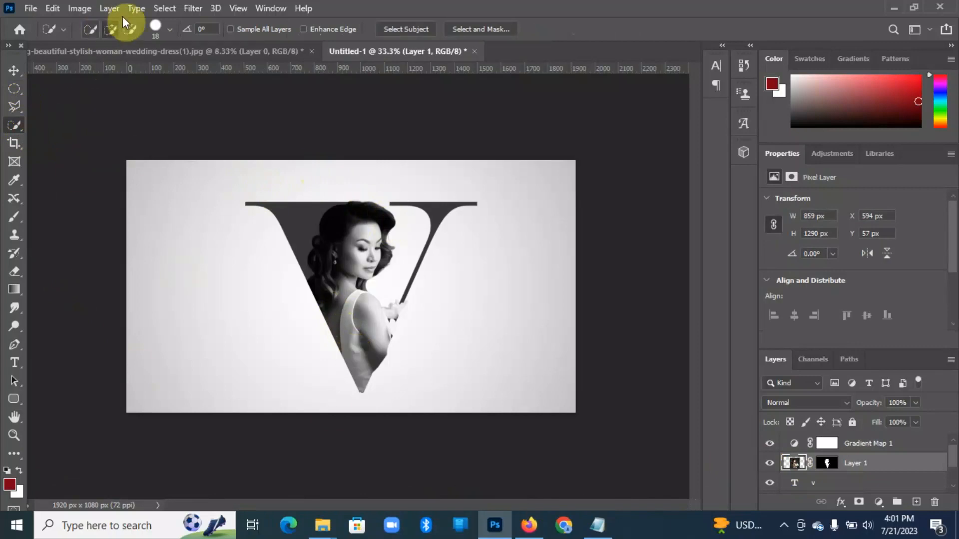
left_click(170, 30)
left_click_drag(104, 71, 117, 73)
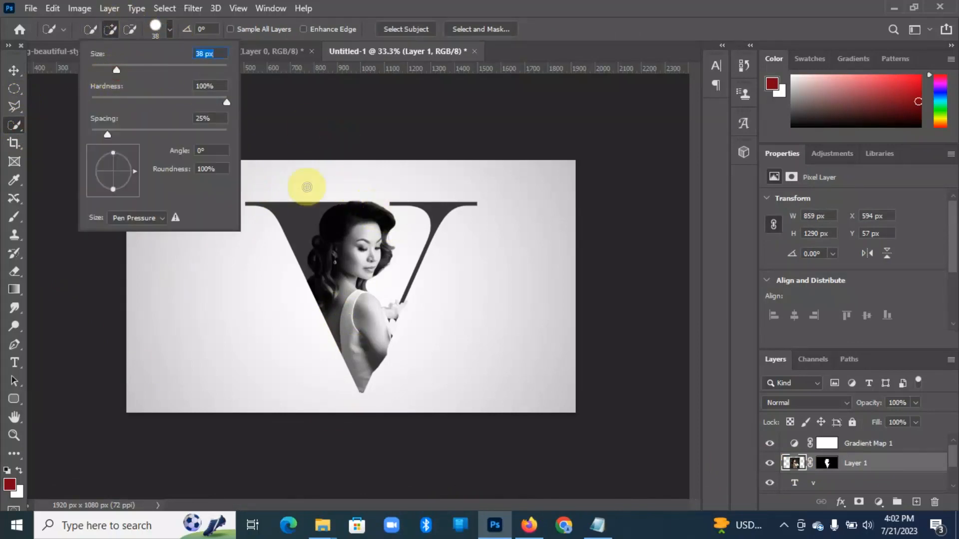
left_click(387, 222)
mouse_move(379, 210)
left_mouse_down()
mouse_move(387, 212)
mouse_move(349, 210)
mouse_move(327, 223)
mouse_move(311, 289)
left_mouse_up()
left_click(130, 29)
mouse_move(333, 330)
left_mouse_down()
mouse_move(353, 249)
mouse_move(391, 231)
mouse_move(304, 294)
left_mouse_up()
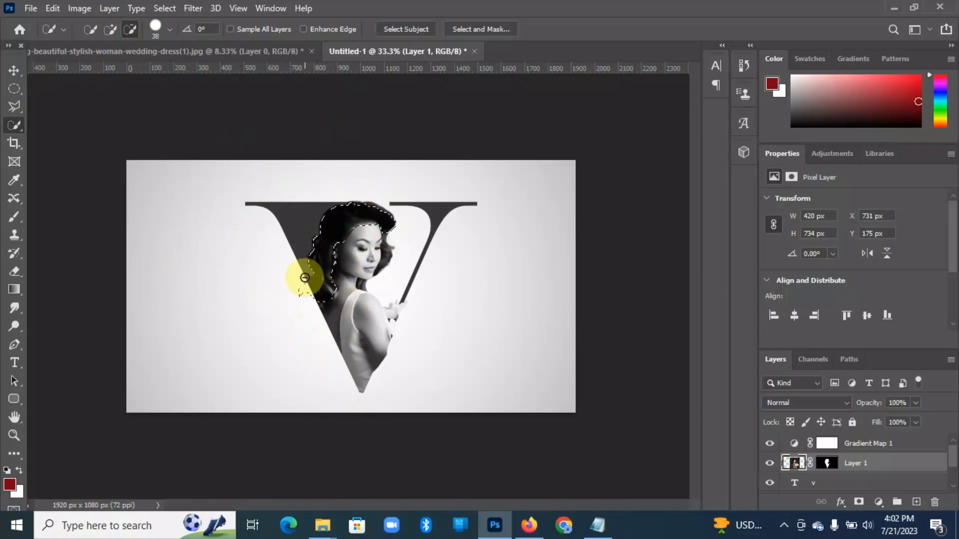
Add the curls beside the face and the woman's dress to the hair selection, trimming the spill around the dress
left_click(110, 29)
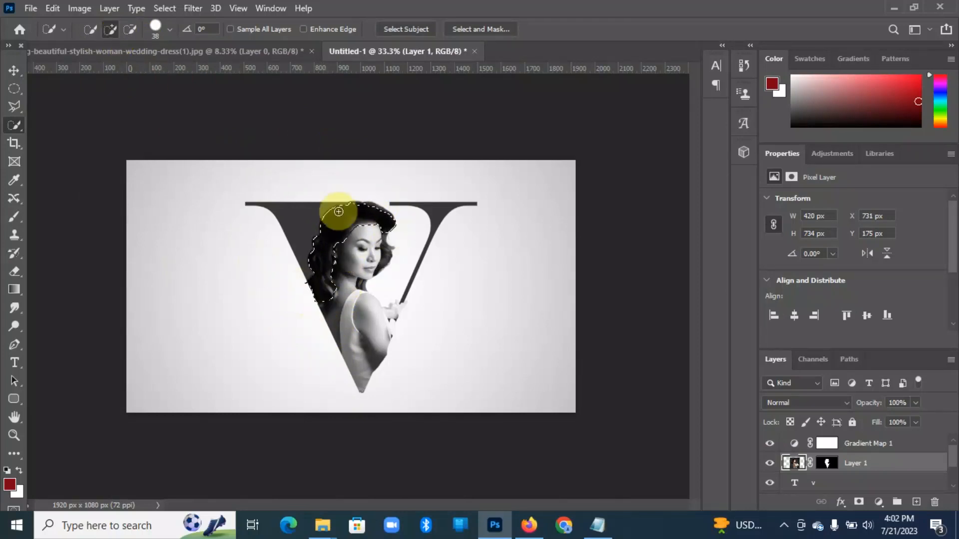
mouse_move(389, 250)
left_mouse_down()
mouse_move(343, 331)
mouse_move(353, 381)
mouse_move(374, 382)
left_mouse_up()
left_click(130, 29)
left_click(111, 29)
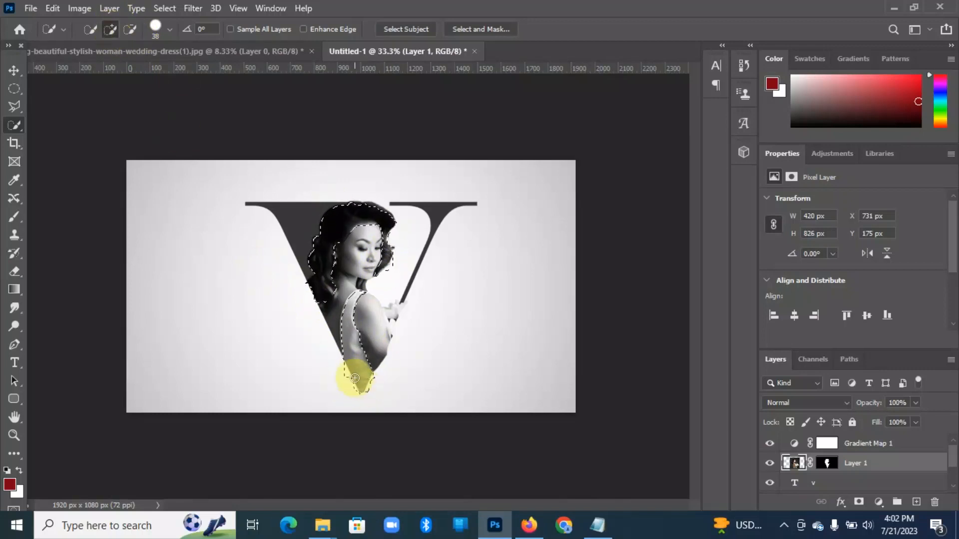
left_click(130, 29)
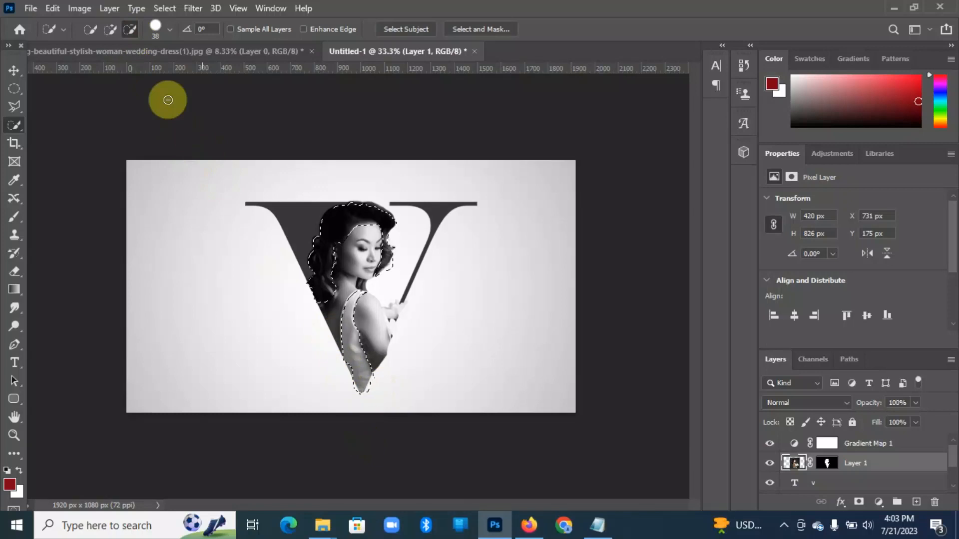
left_click(110, 29)
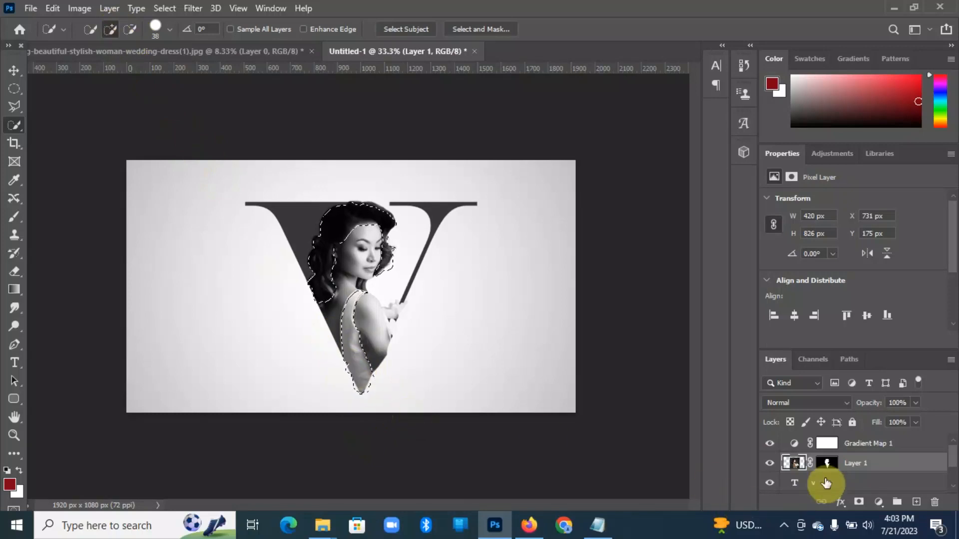
Fill the selected hair and dress areas with black on the Gradient Map 1 mask to restore their colour, and clear the selection
left_click(828, 444)
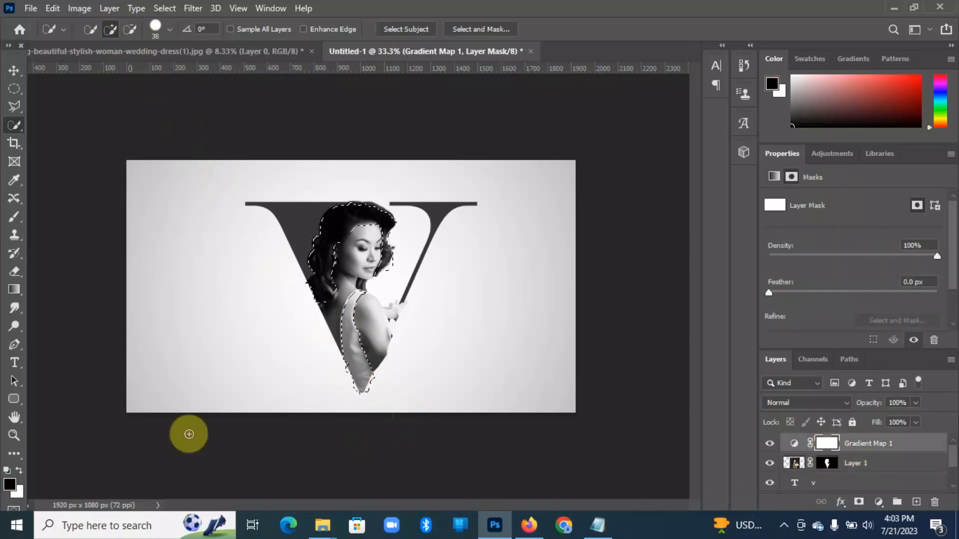
left_click(19, 471)
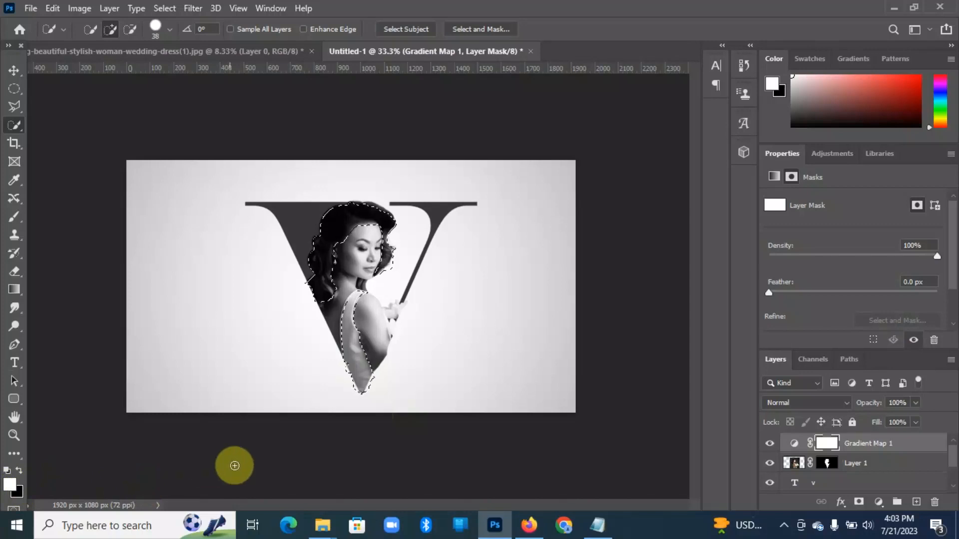
key("Delete")
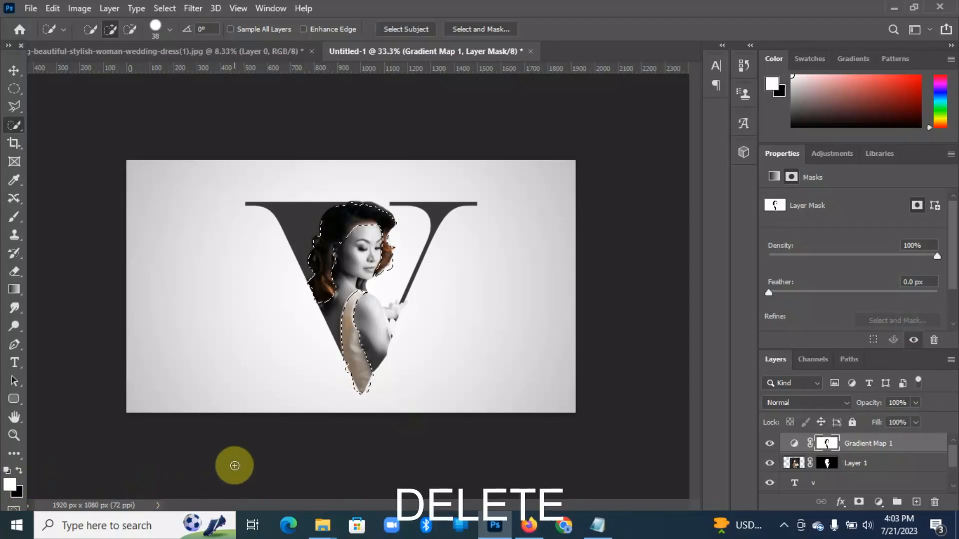
key("ctrl+t")
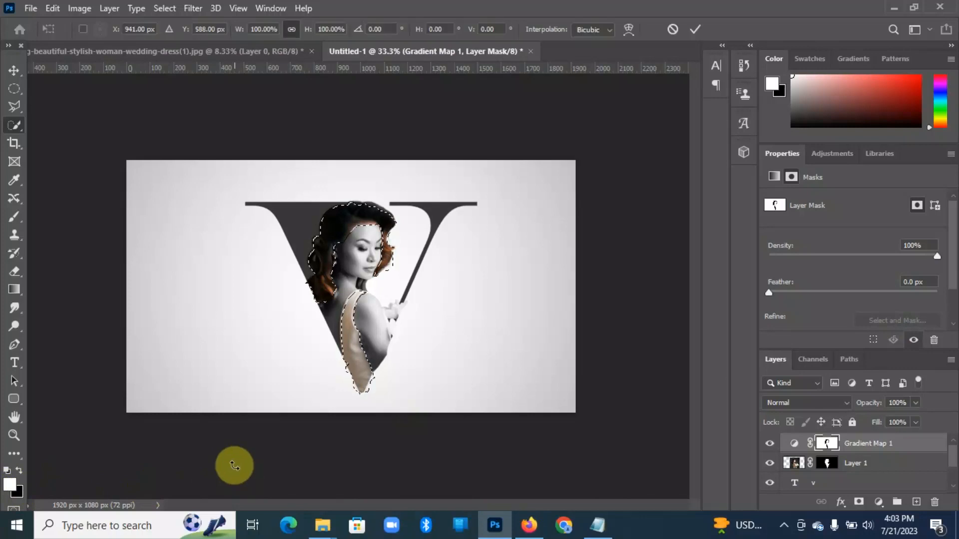
key("ctrl+d")
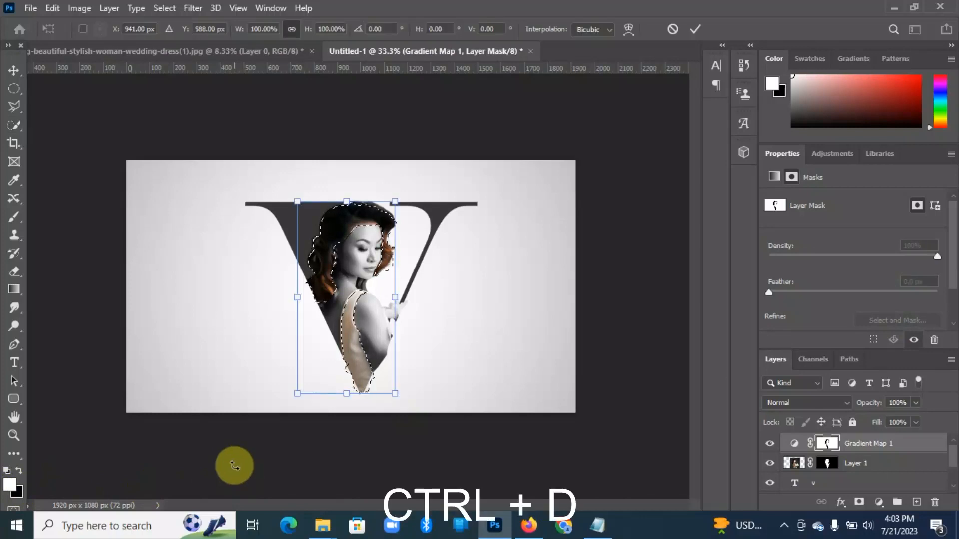
key("w")
key("ctrl+d")
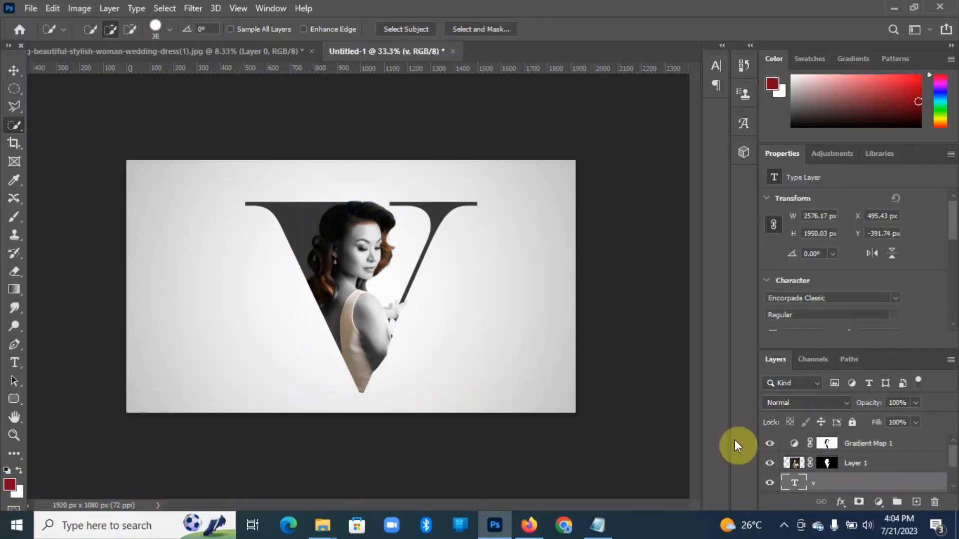
Add a drop shadow to the "v" text layer with distance 17 px, spread 33% and size 32 px
double_click(849, 485)
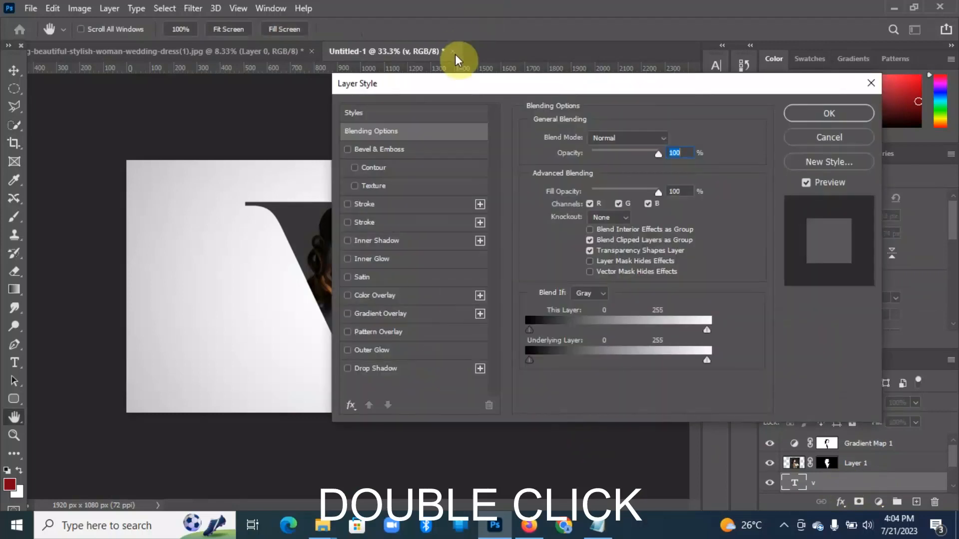
left_click_drag(440, 83, 606, 85)
left_click(516, 372)
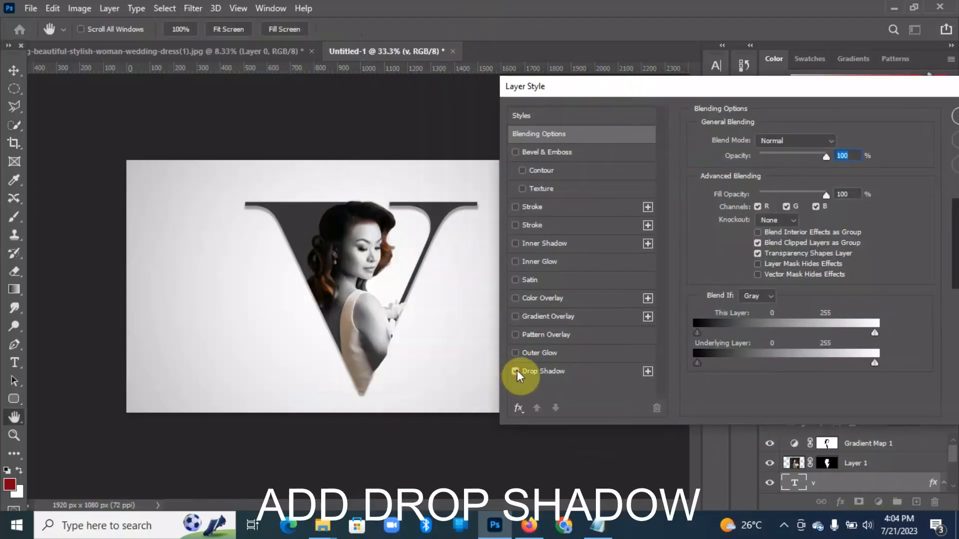
left_click(580, 371)
mouse_move(757, 204)
left_mouse_down()
mouse_move(766, 205)
mouse_move(761, 221)
mouse_move(777, 221)
mouse_move(765, 218)
mouse_move(756, 232)
mouse_move(768, 234)
mouse_move(759, 236)
left_mouse_up()
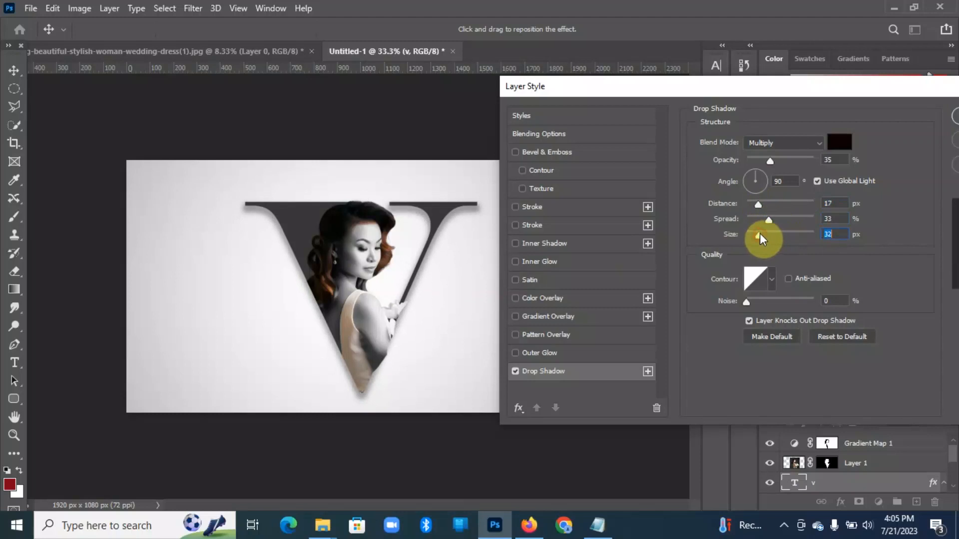
Add a stroke to the "v" text layer's style and set its colour to a dark red
left_click(523, 226)
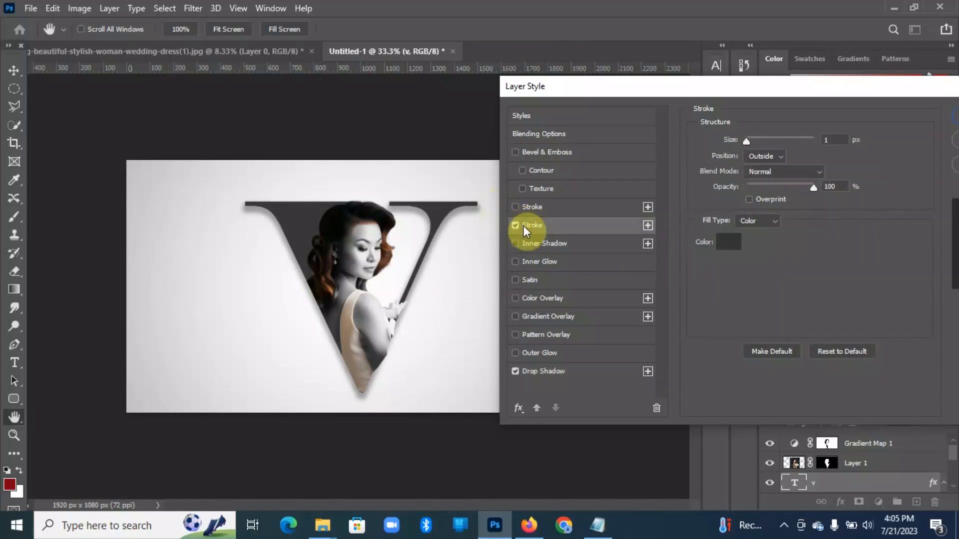
left_click(728, 243)
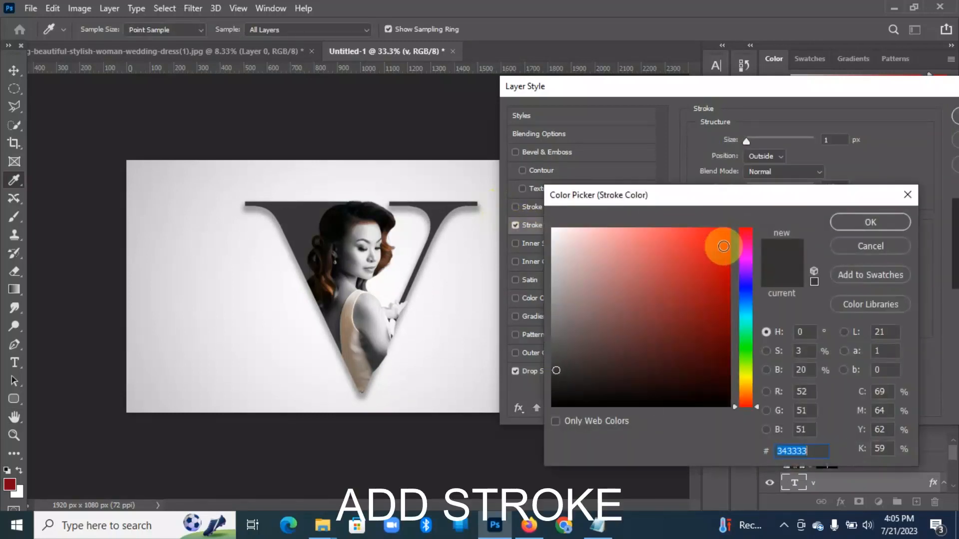
left_click(713, 353)
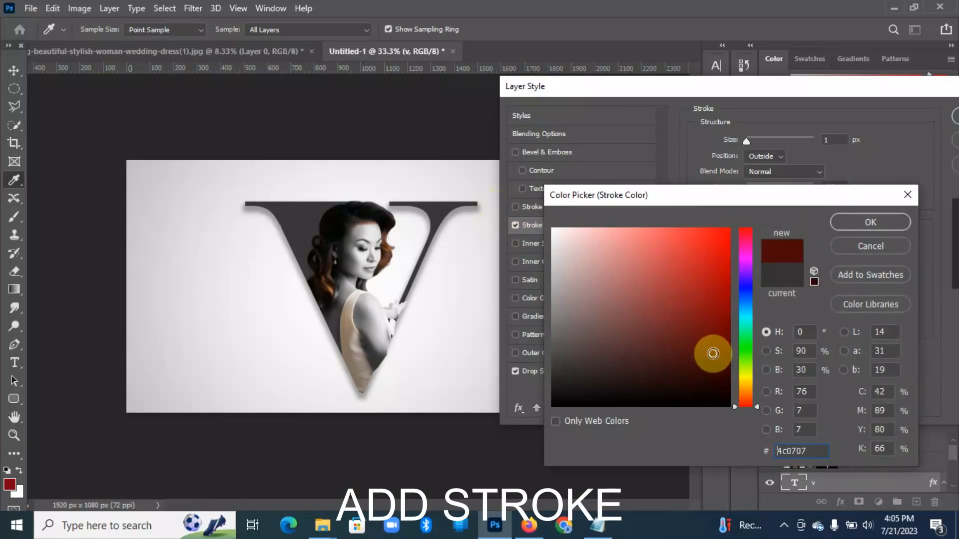
left_click(745, 400)
left_click_drag(745, 401, 745, 407)
mouse_move(708, 371)
left_mouse_down()
mouse_move(689, 358)
mouse_move(697, 331)
left_mouse_up()
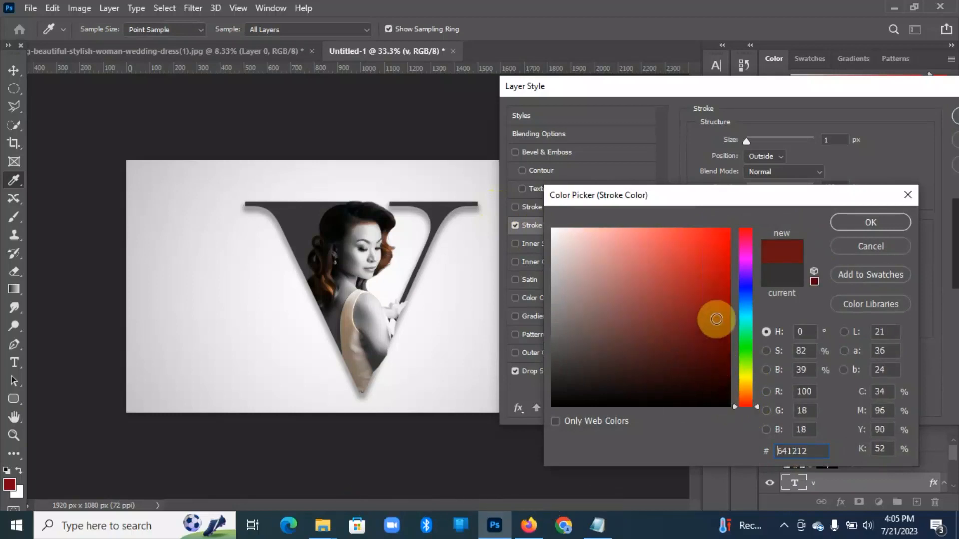
left_click(871, 223)
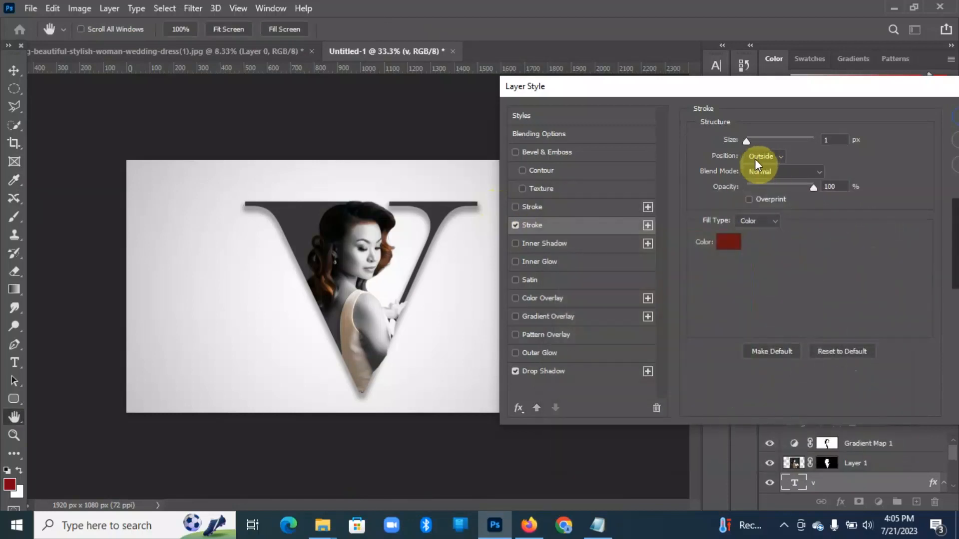
Set the letter's outside stroke to size 6 px and opacity 49%, and apply the layer style
left_click_drag(749, 143, 750, 145)
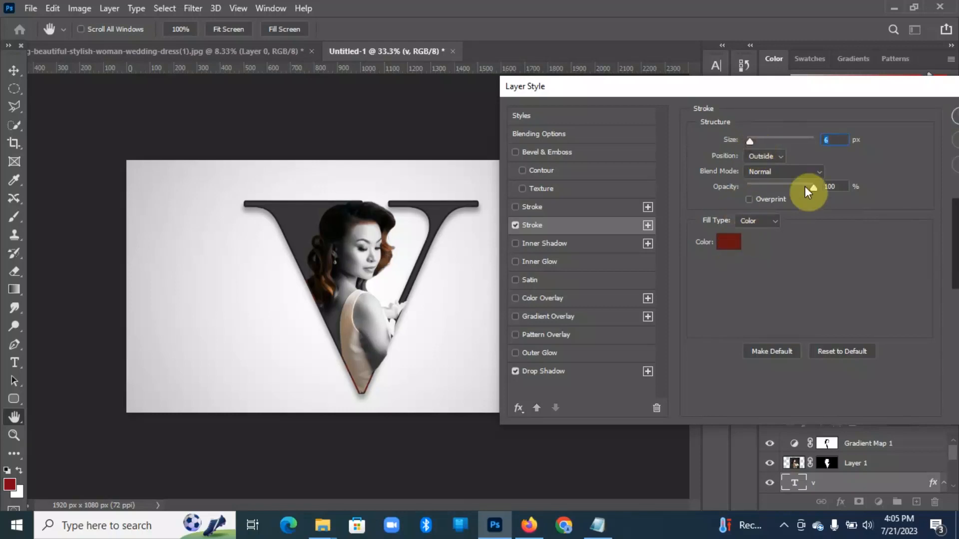
left_click_drag(819, 192, 770, 196)
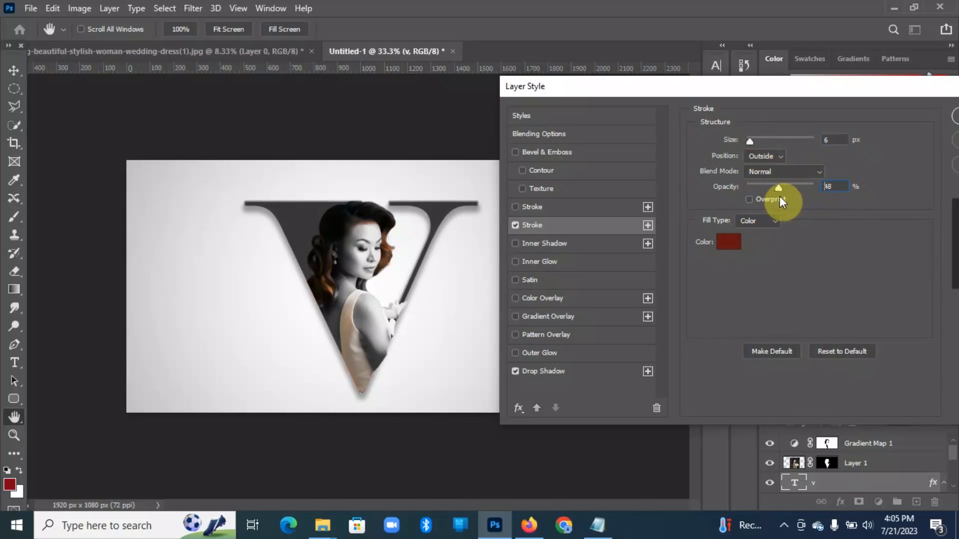
left_click_drag(781, 196, 780, 196)
left_click_drag(915, 89, 777, 97)
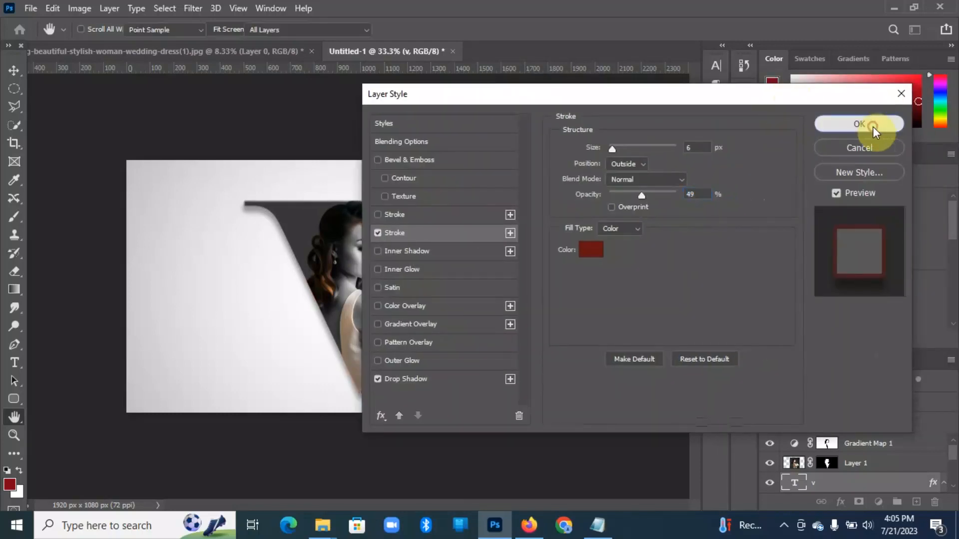
left_click(884, 125)
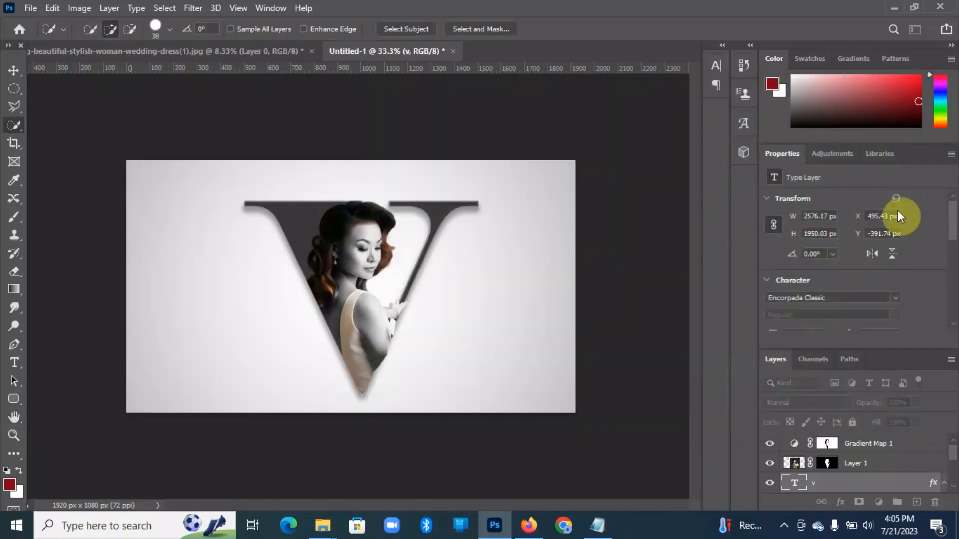
Stamp all visible layers into a new layer above Gradient Map 1 and open it in the Camera Raw Filter
left_click(907, 450)
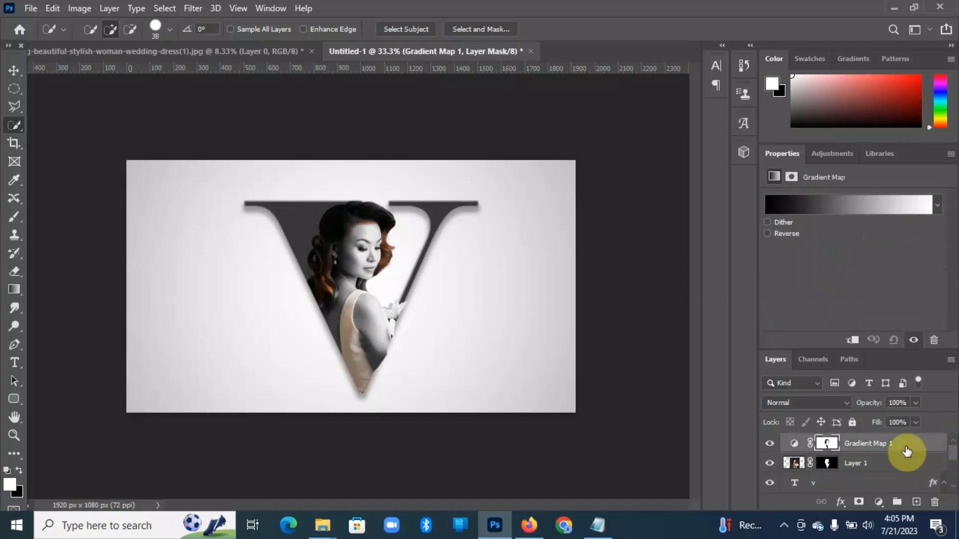
key("ctrl+shift+alt+e")
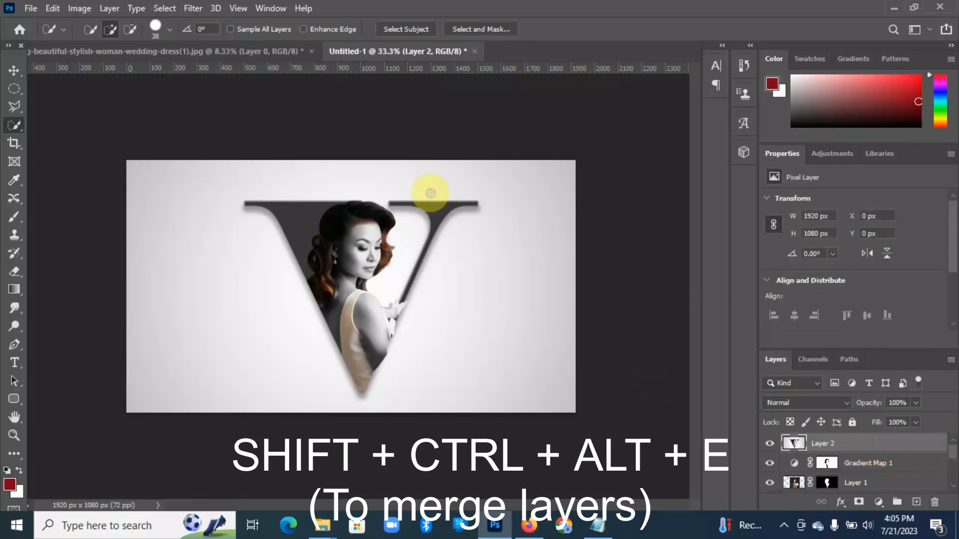
left_click(199, 10)
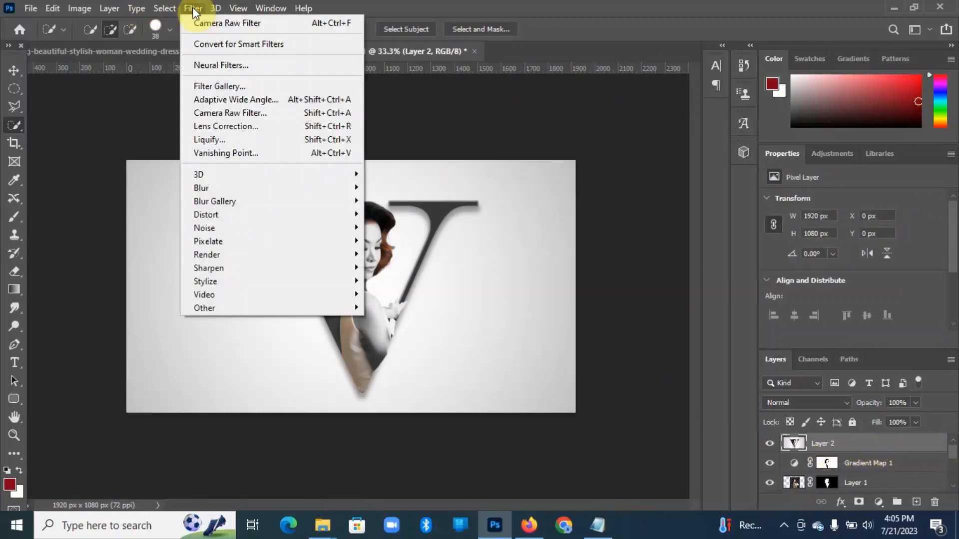
left_click(217, 114)
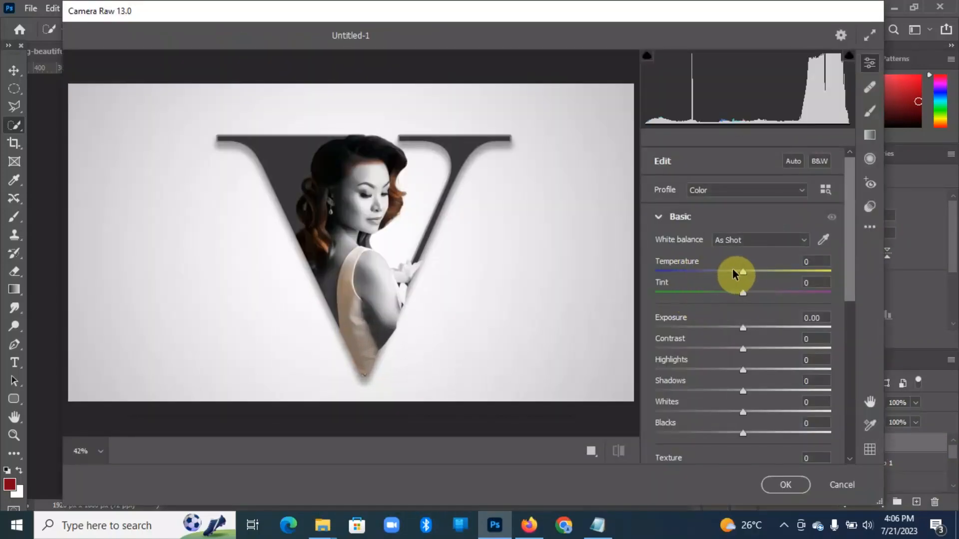
Set temperature +25, tint +21, exposure -0.20, contrast +18, highlights +19, shadows +2 and saturation +22, and apply the Camera Raw filter to the merged layer
left_click_drag(742, 273, 764, 294)
left_click_drag(744, 330, 750, 405)
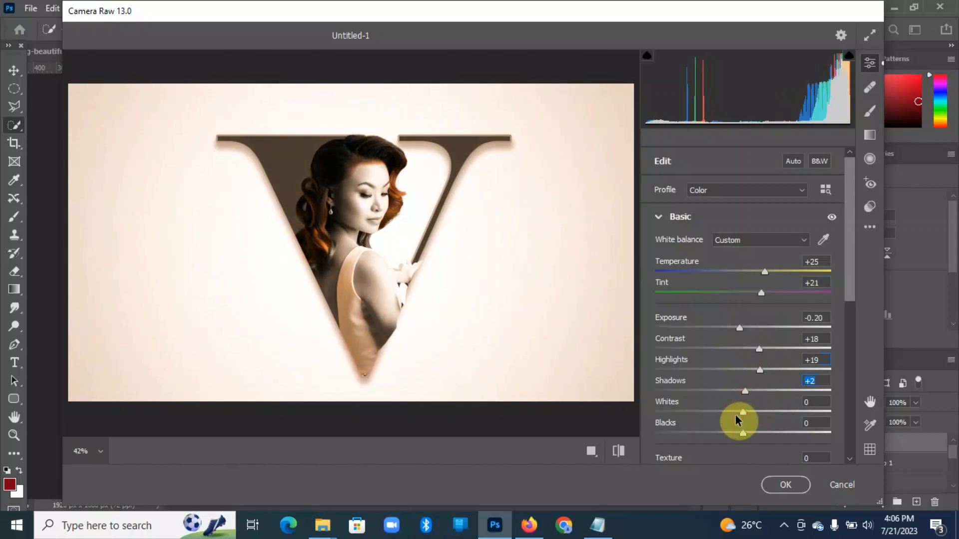
left_click_drag(851, 278, 854, 332)
left_click_drag(743, 417, 761, 425)
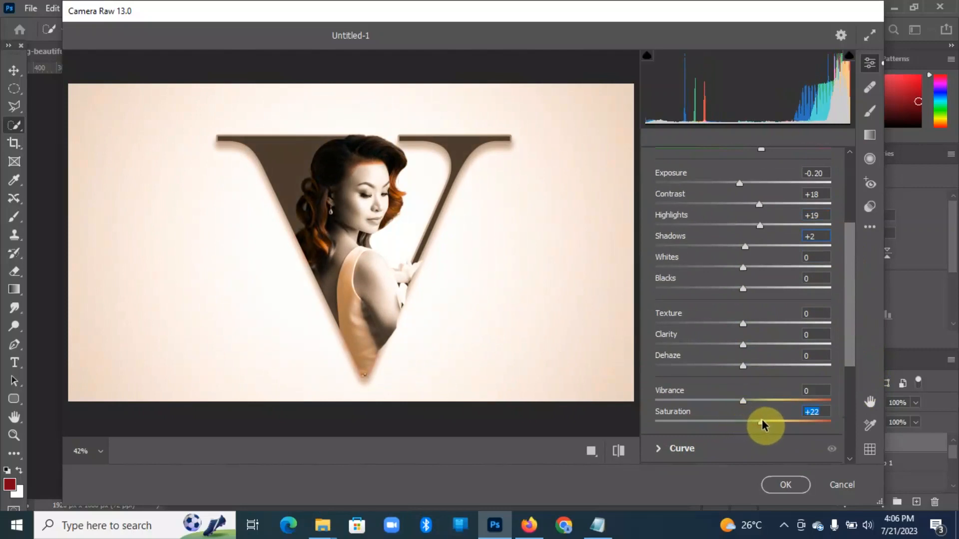
left_click(786, 485)
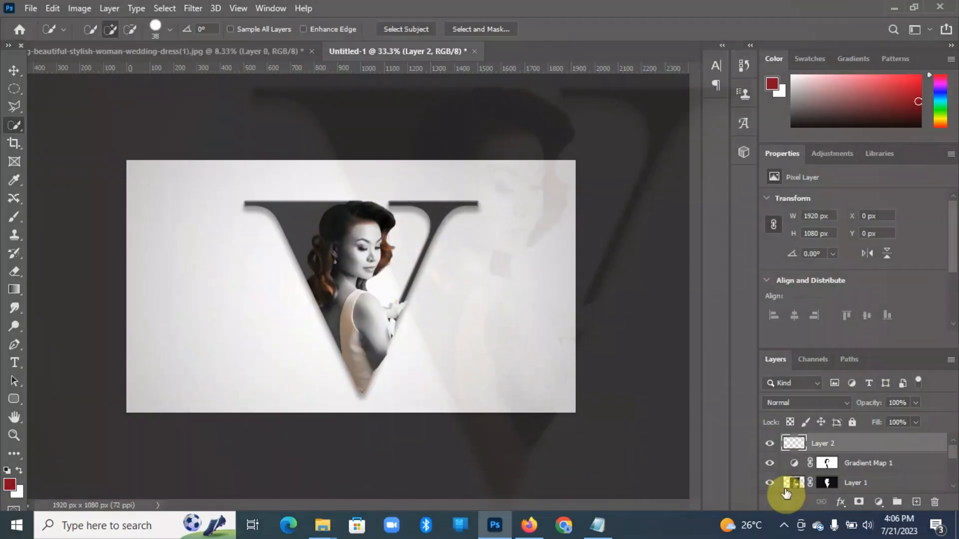